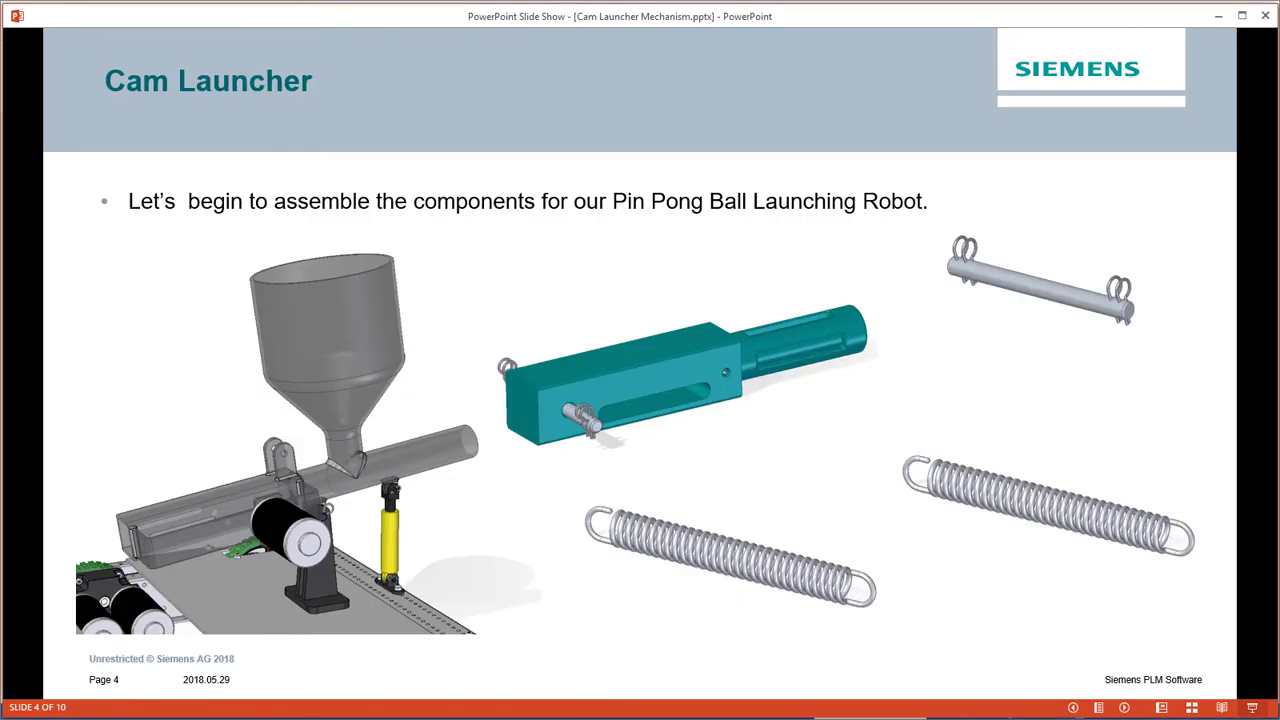
Advance the slide show past the cam mechanism slide to slide 6 on the golden-ratio cam.
click(616, 653)
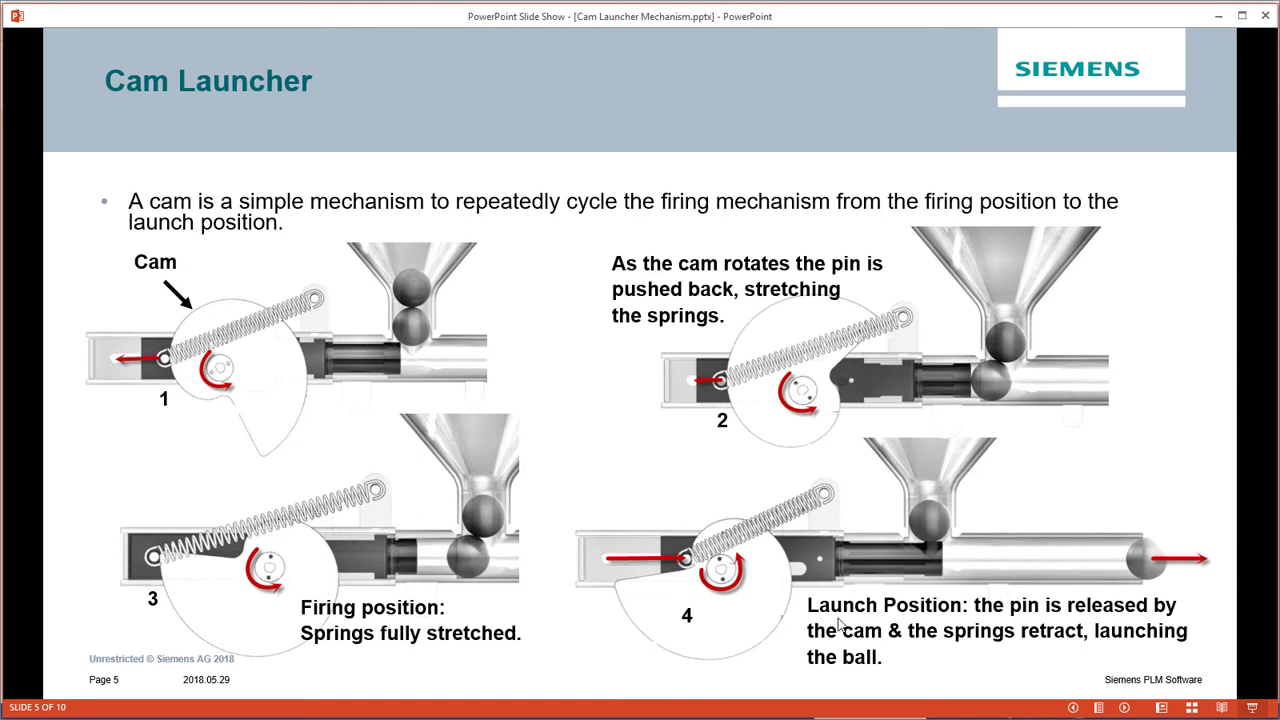
key(Right)
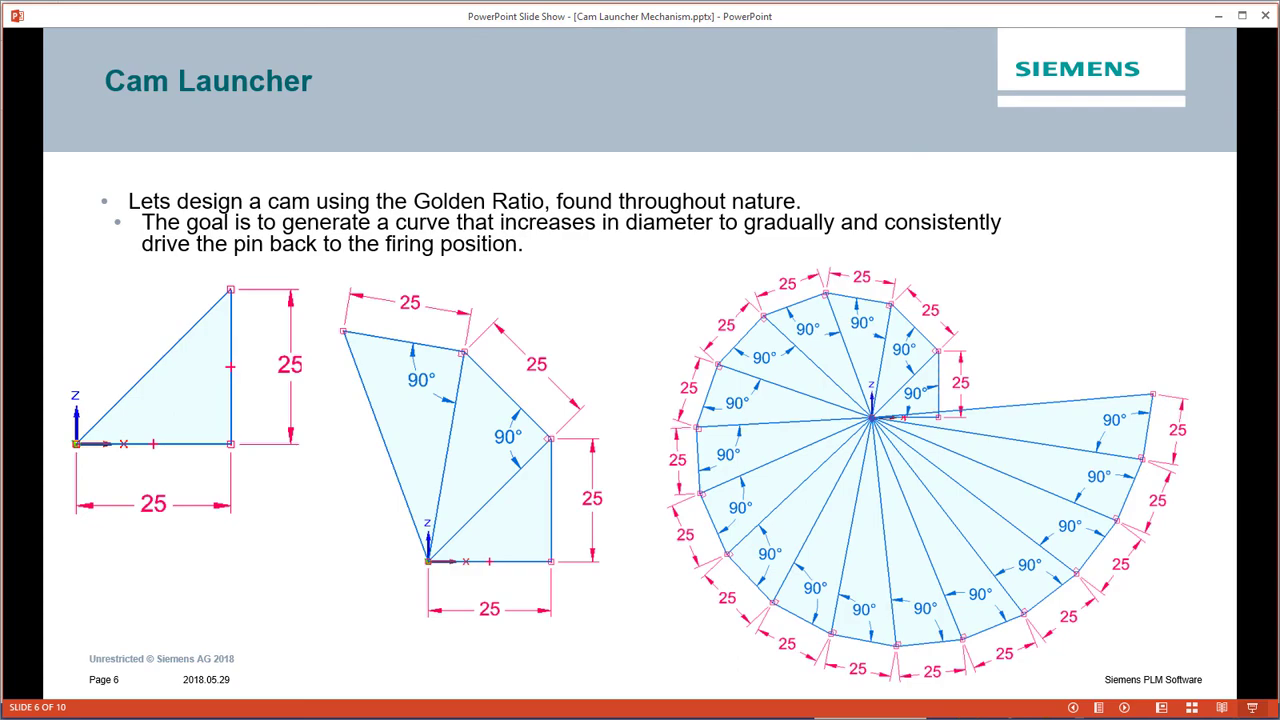
Switch from the slide show to the FRC-Cam Launcher.asm assembly in Solid Edge.
key(alt+Tab)
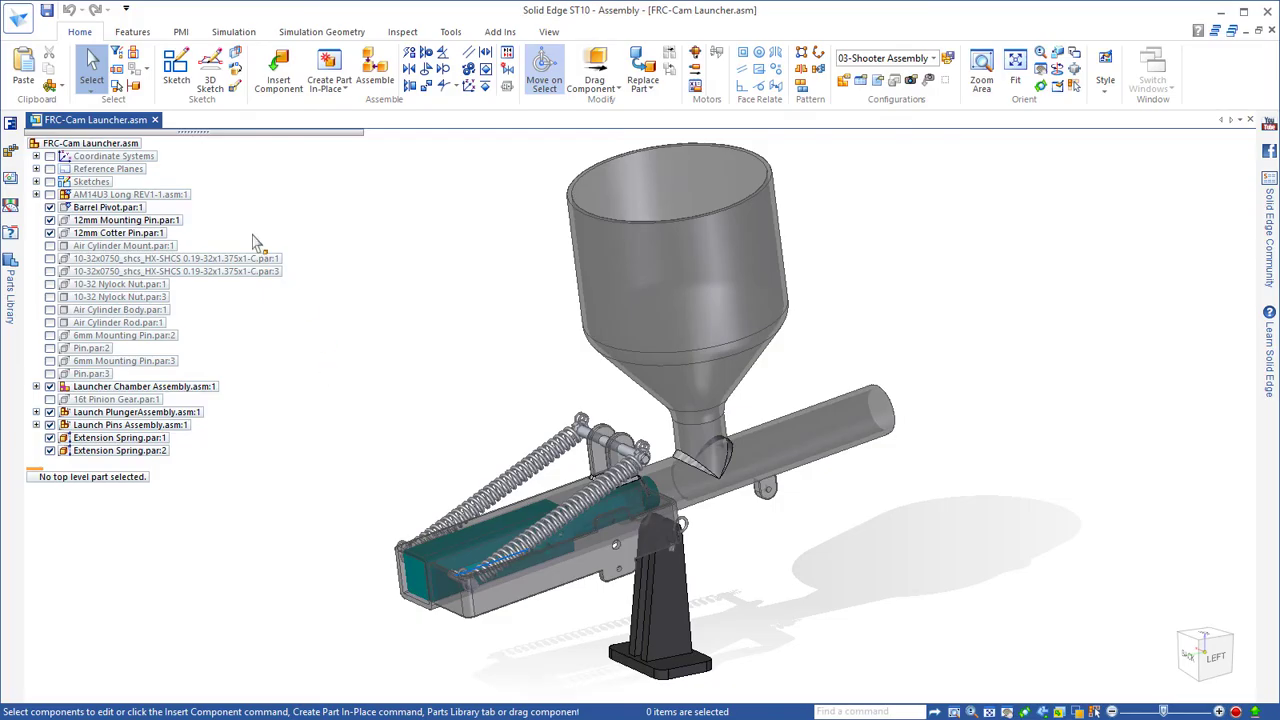
Create a new blank ANSI Metric Part document, Part2.
click(19, 19)
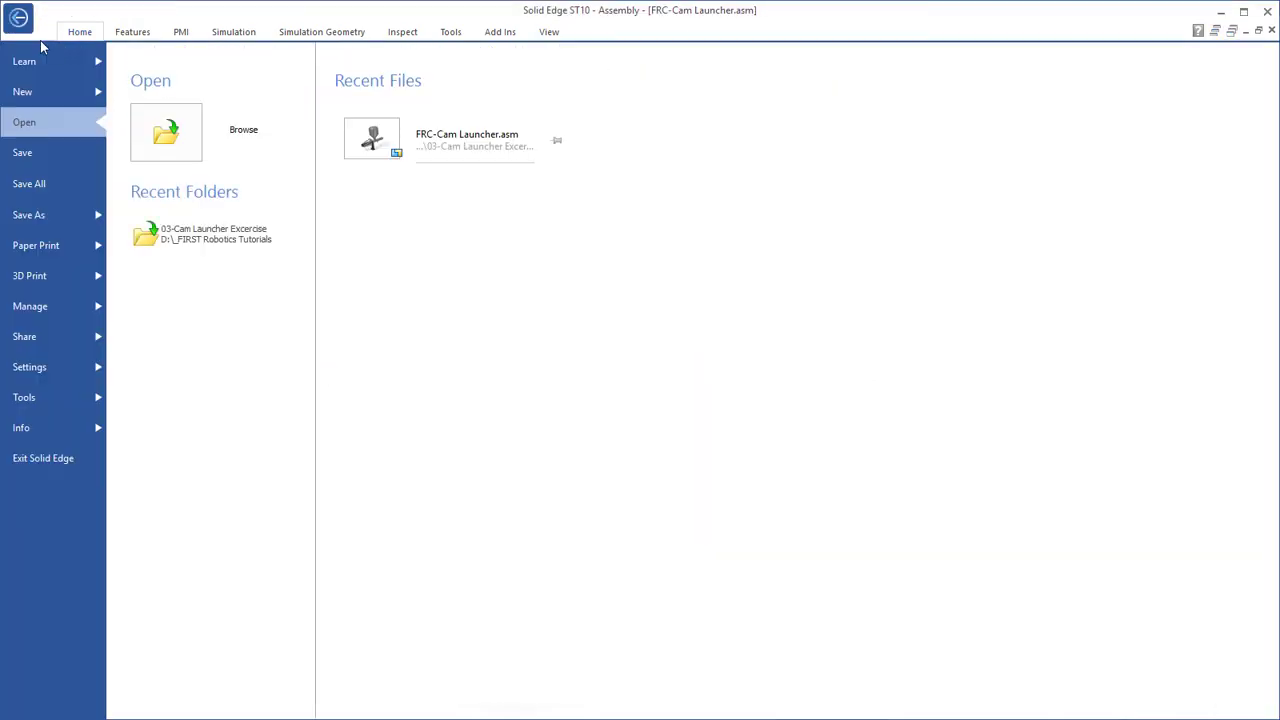
click(24, 92)
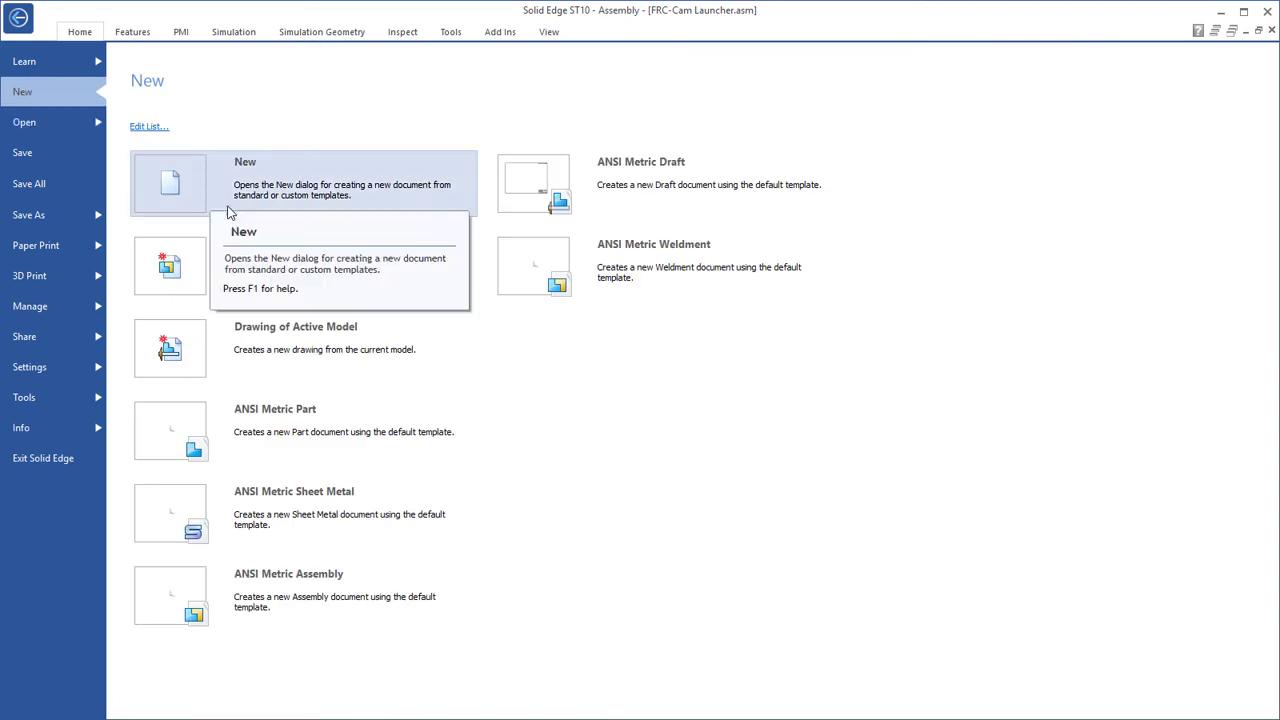
click(311, 443)
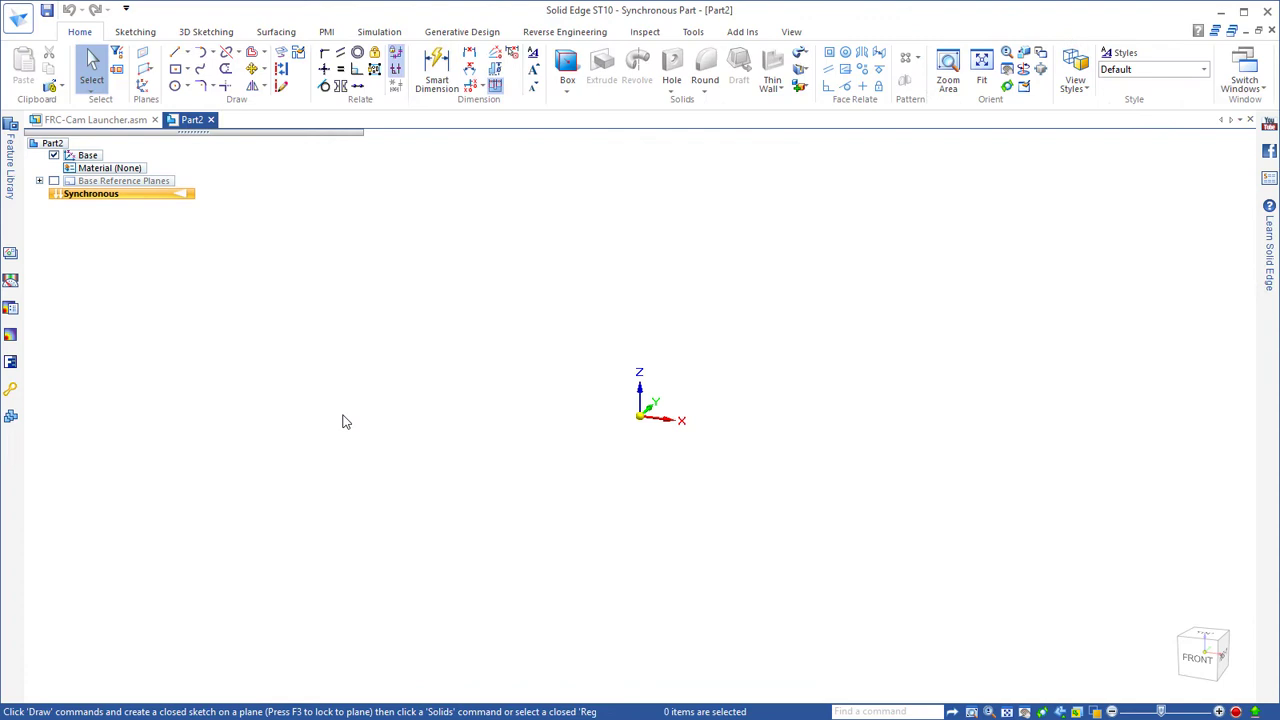
Sketch a closed right triangle at the origin with 25 mm horizontal and vertical legs, viewed from Front.
click(175, 52)
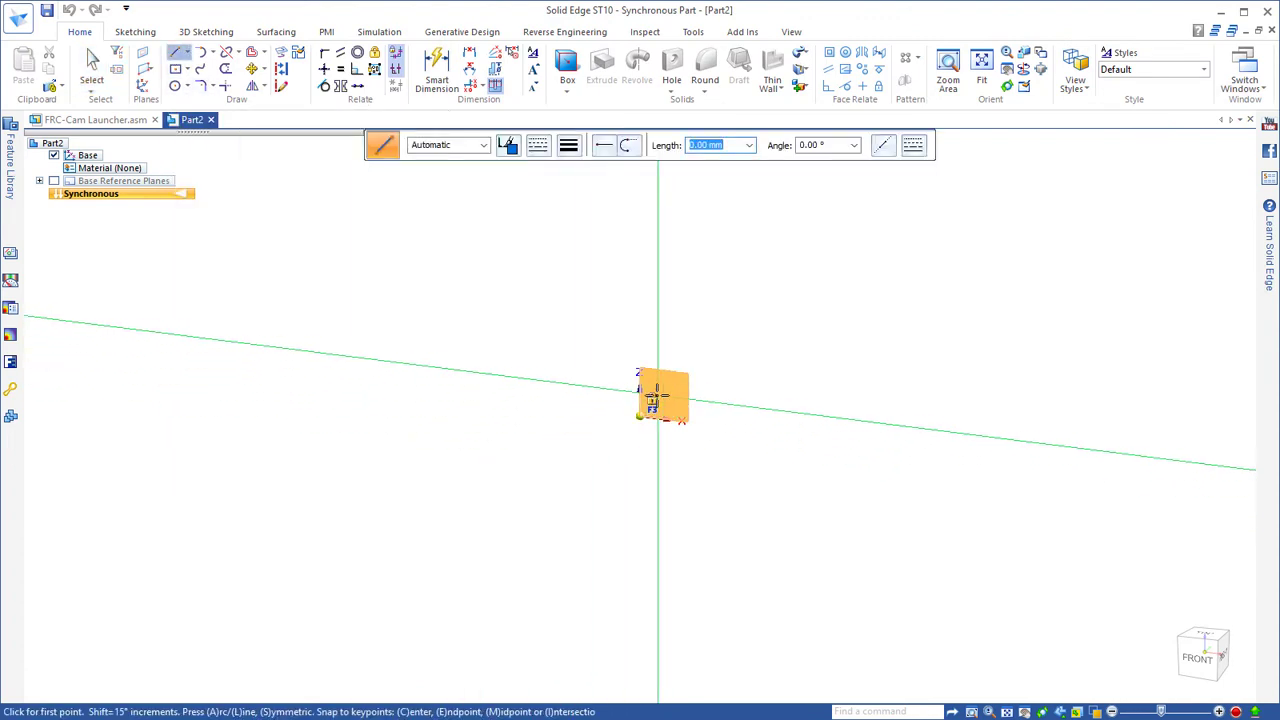
scroll(700, 434, up, 5)
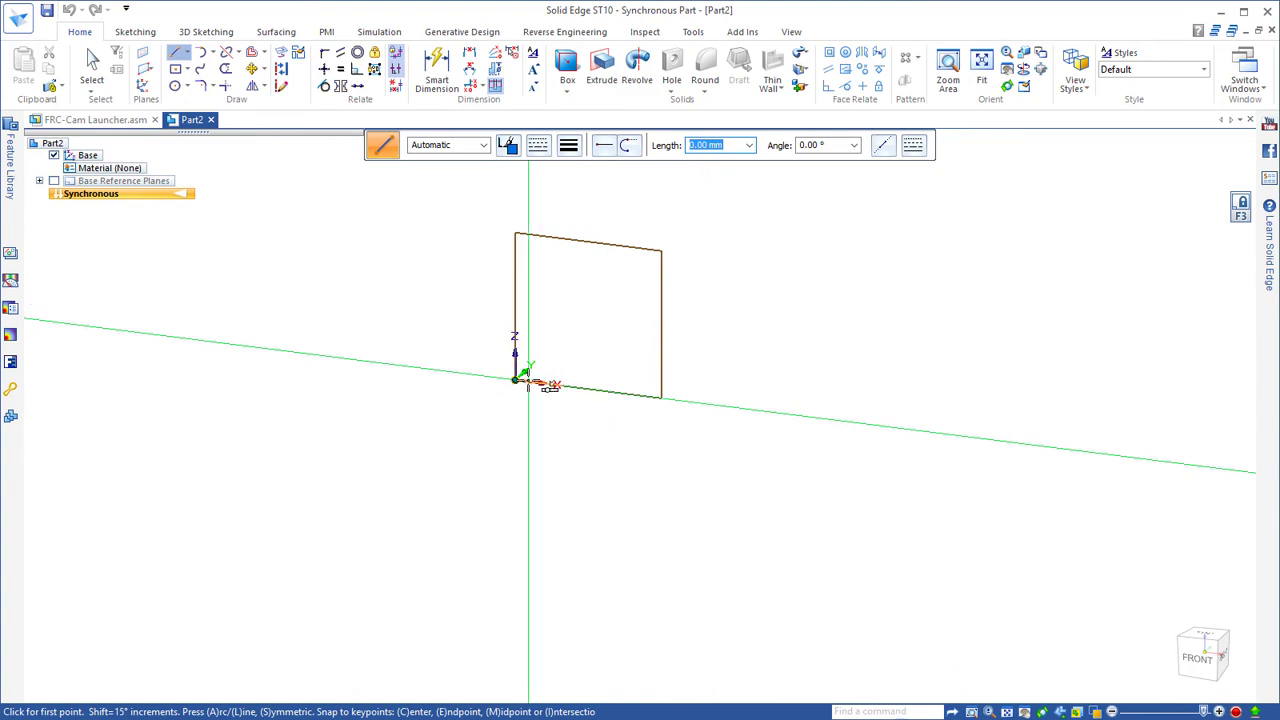
click(513, 380)
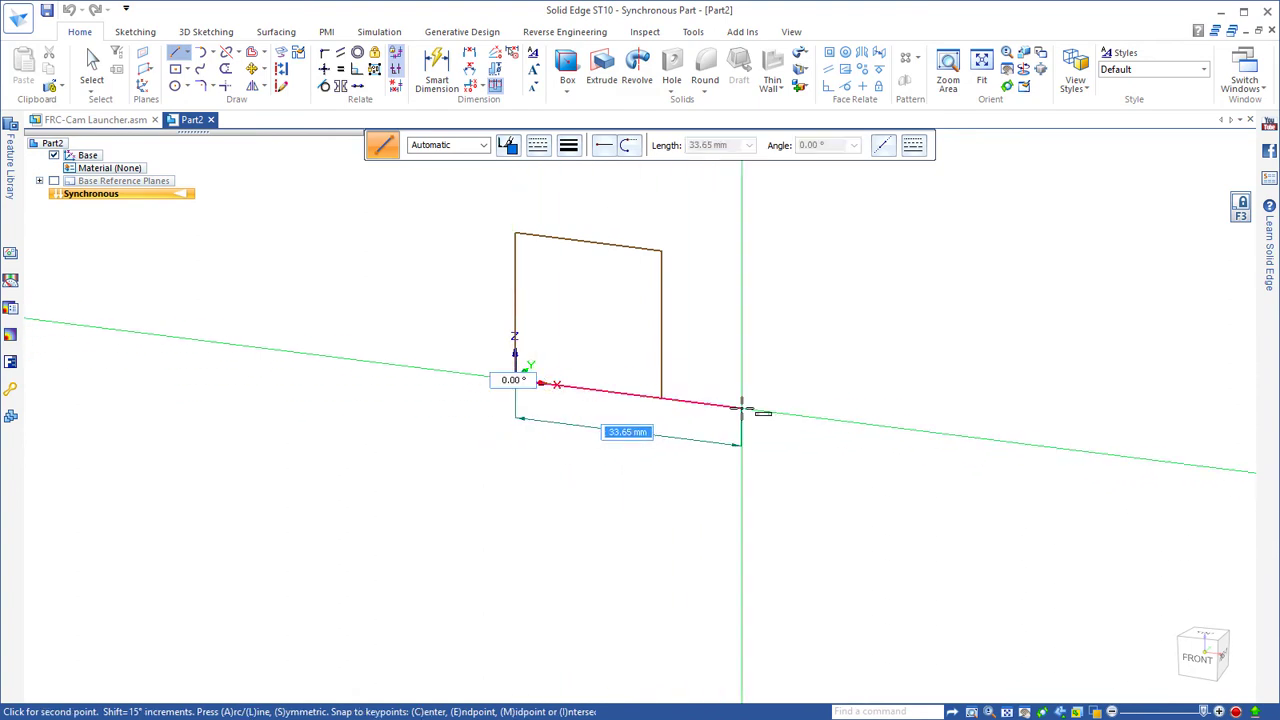
text(25)
key(Tab)
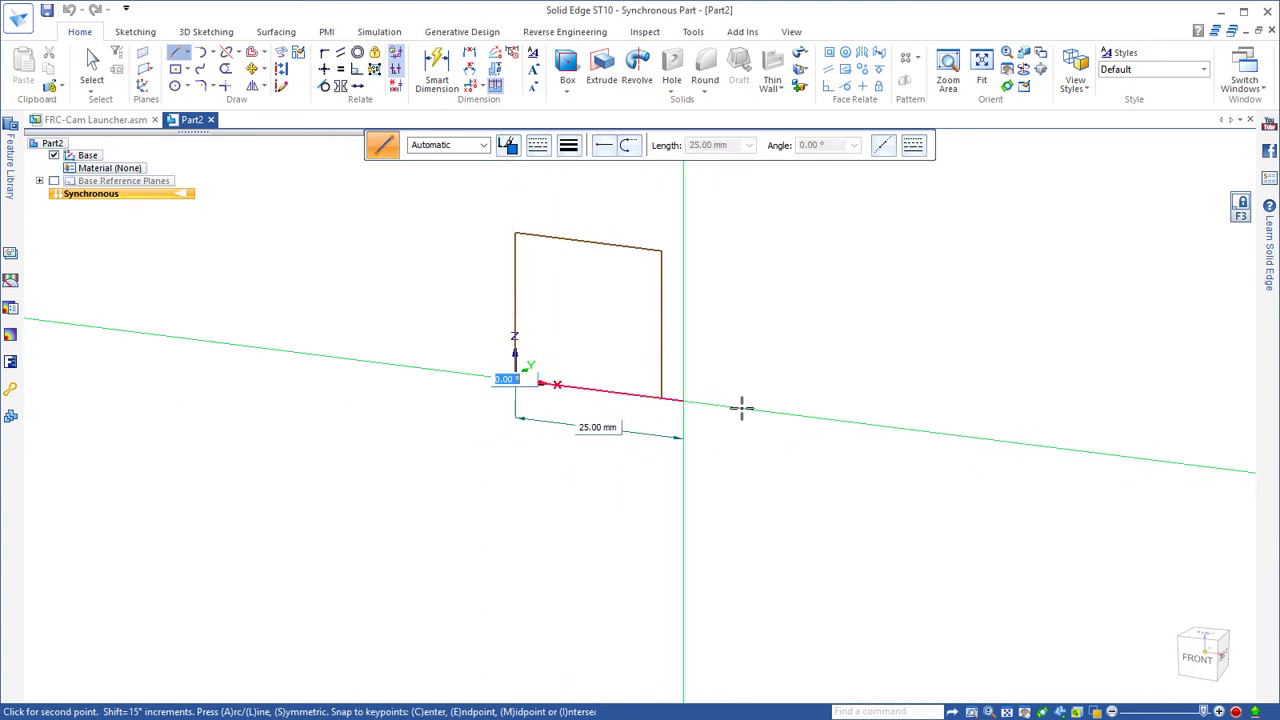
key(Return)
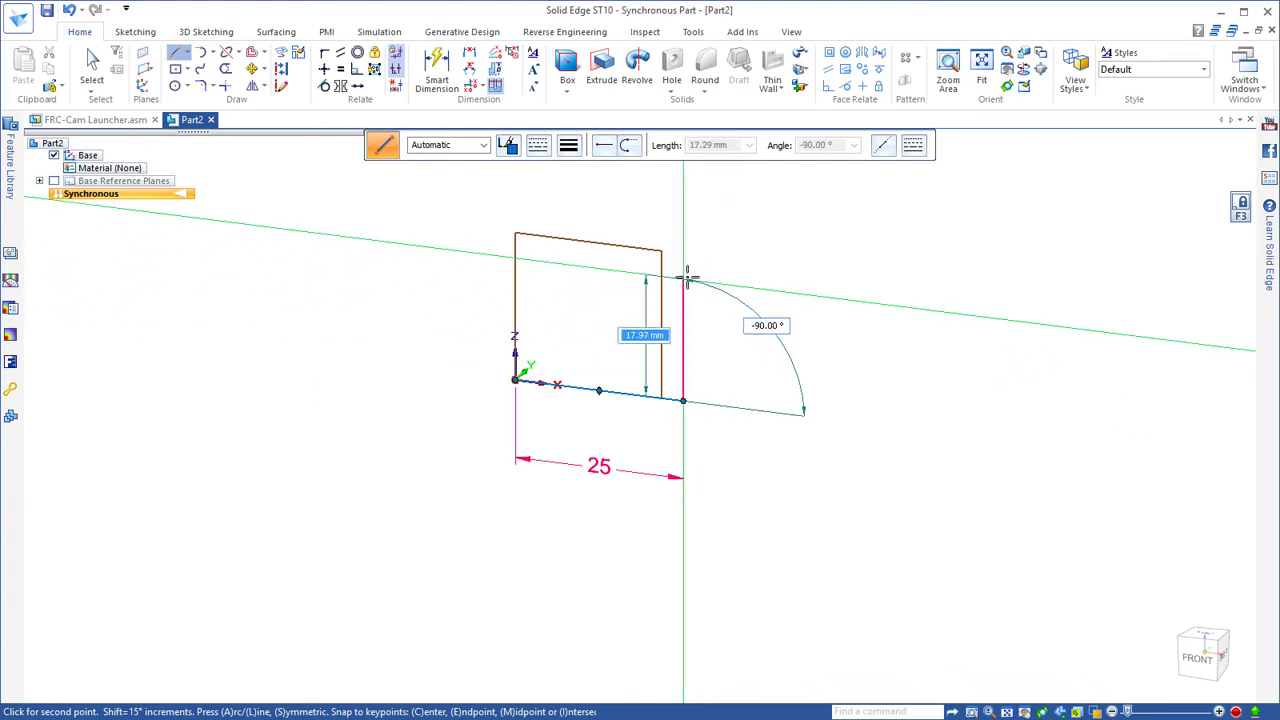
text(25)
key(Tab)
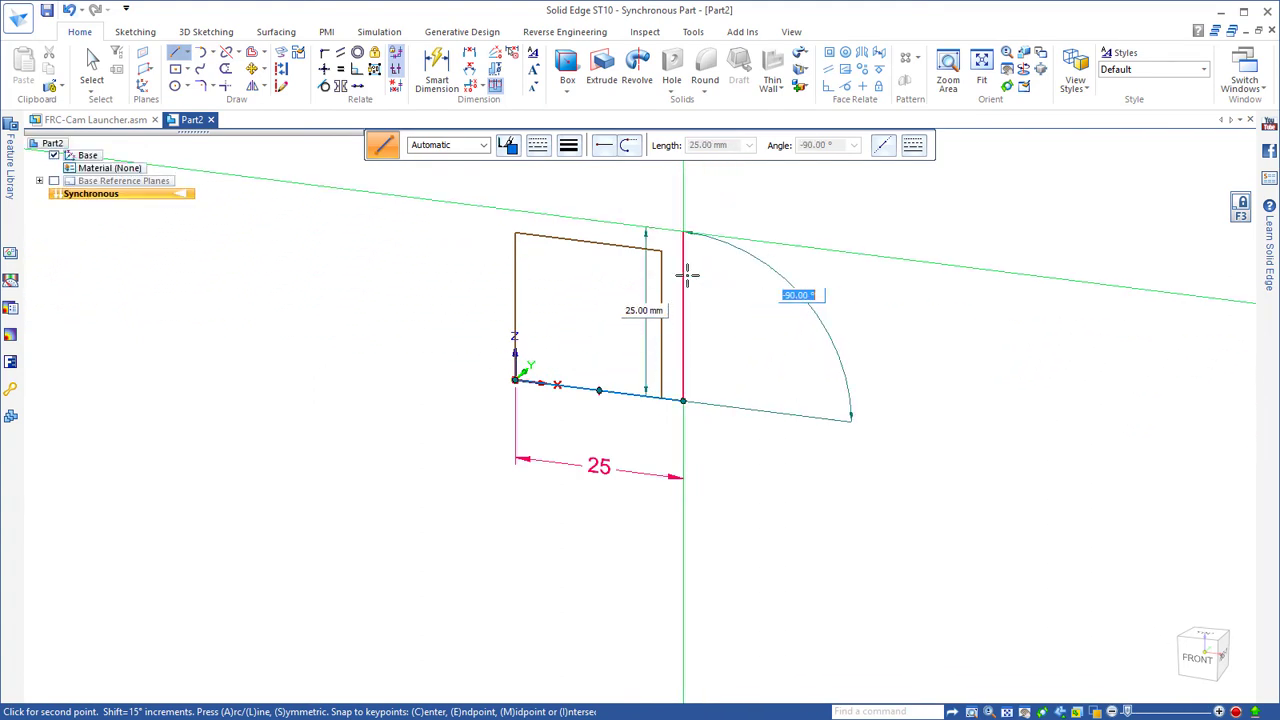
key(Return)
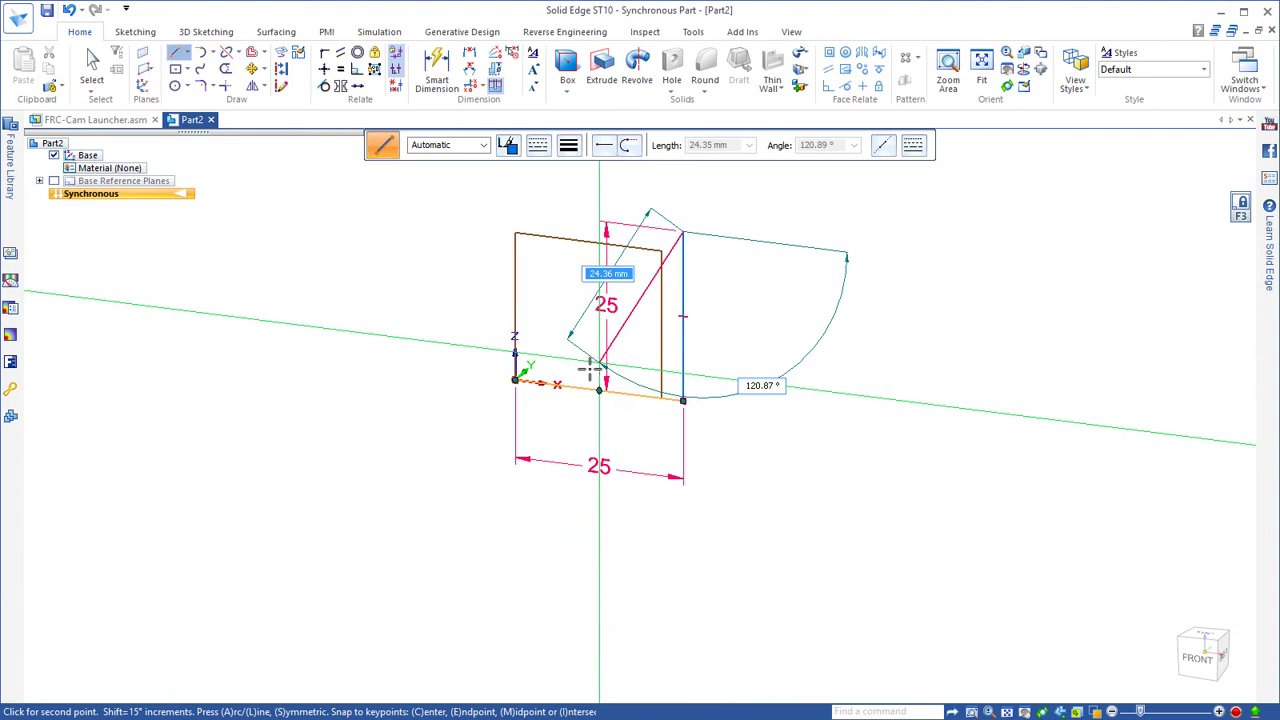
click(516, 381)
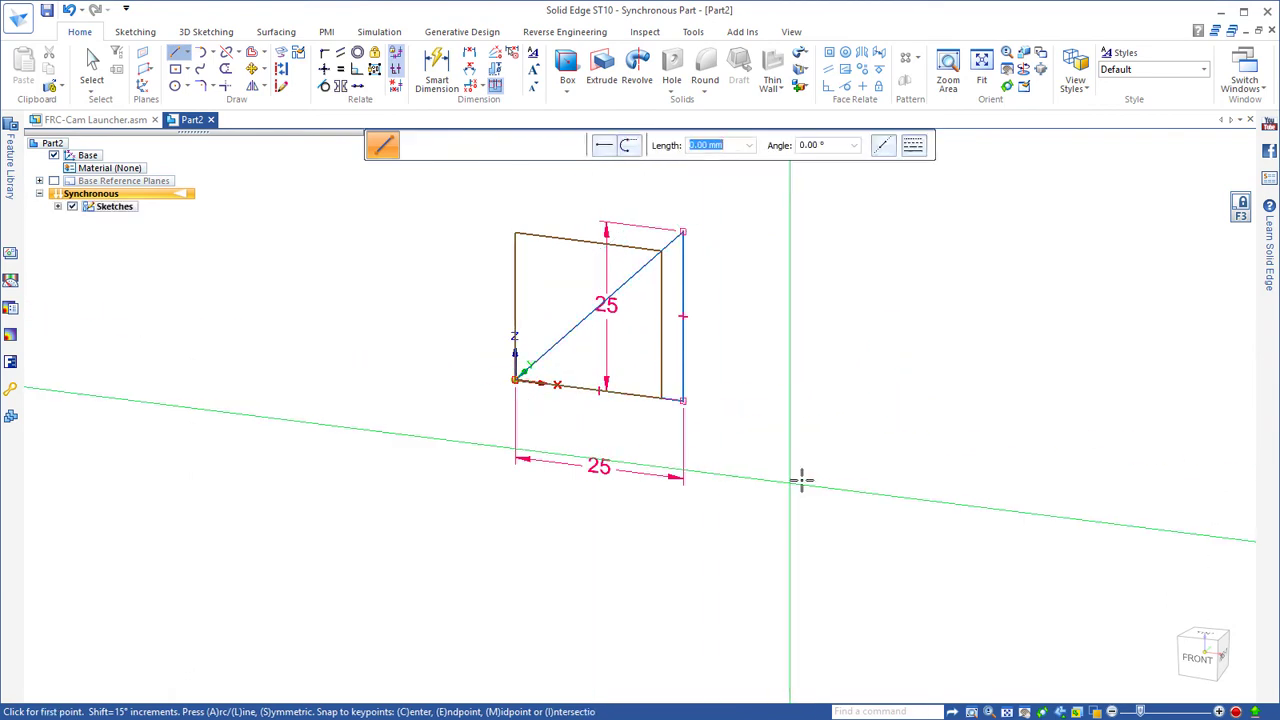
key(ctrl+f)
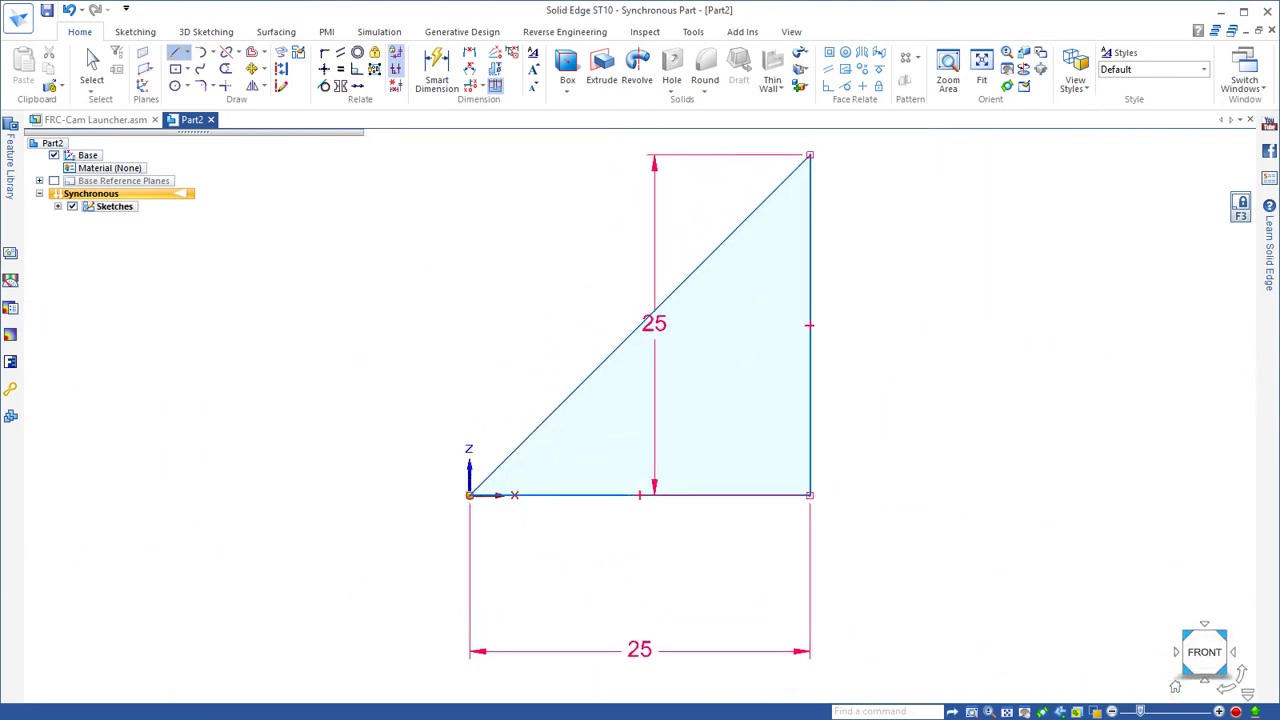
Draw a second triangle with a 25 mm leg off the first's top corner, closed at the origin.
scroll(975, 447, down, 2)
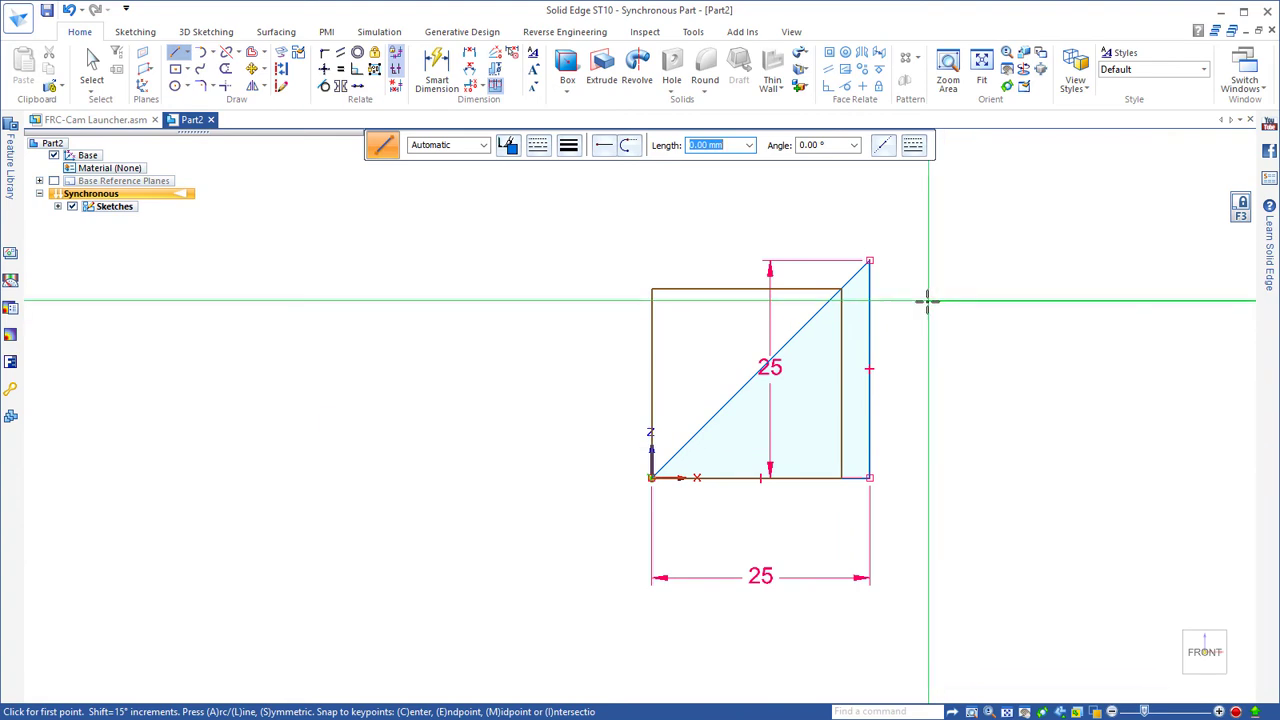
shift+middle_drag(923, 300, 858, 370)
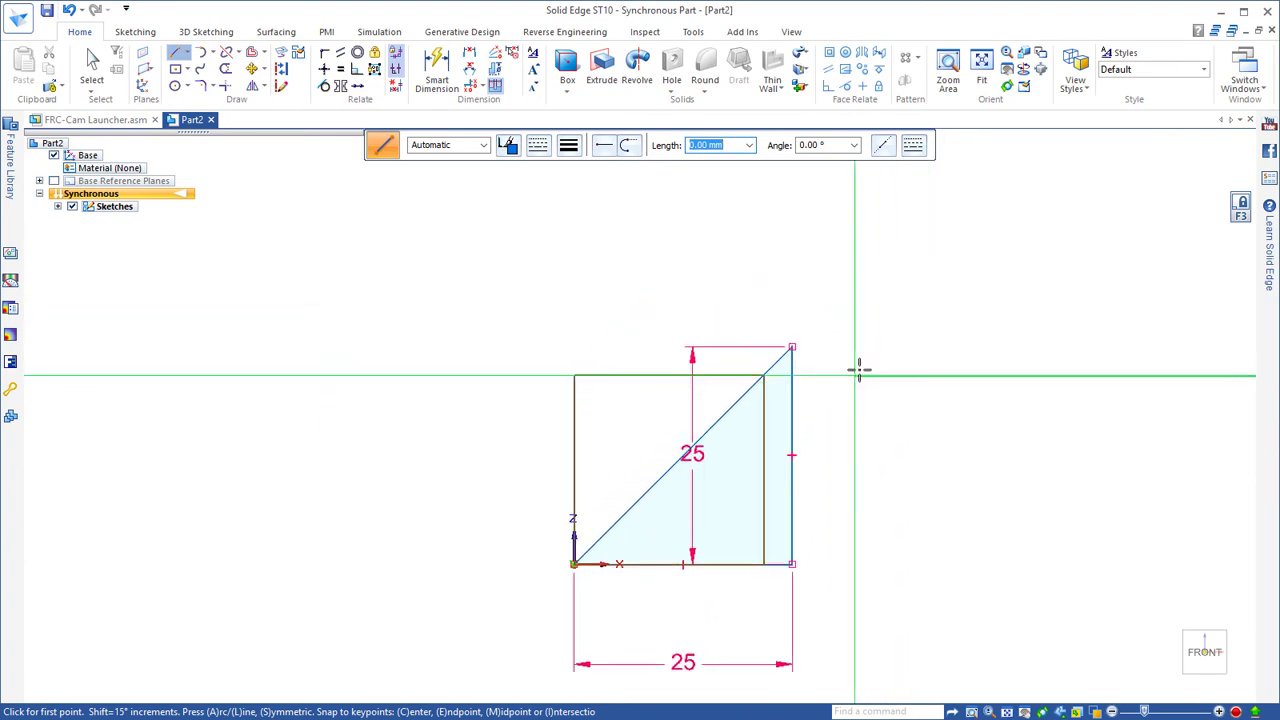
click(791, 347)
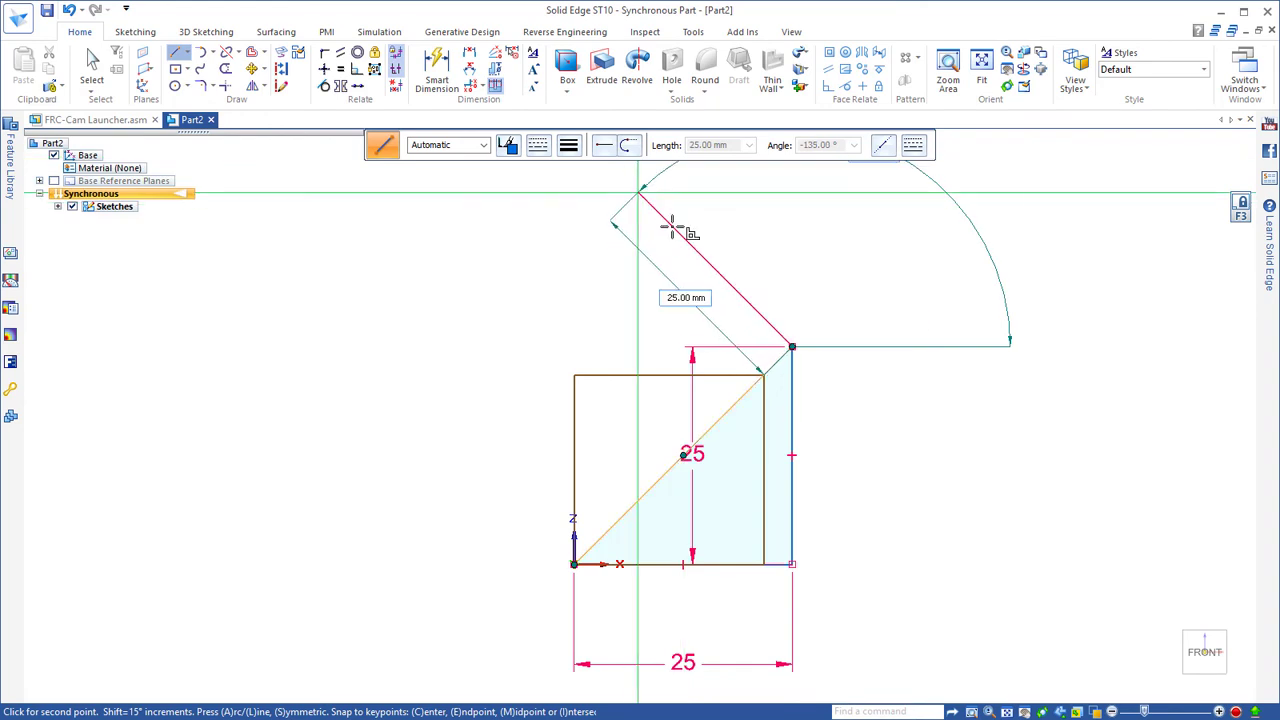
click(672, 227)
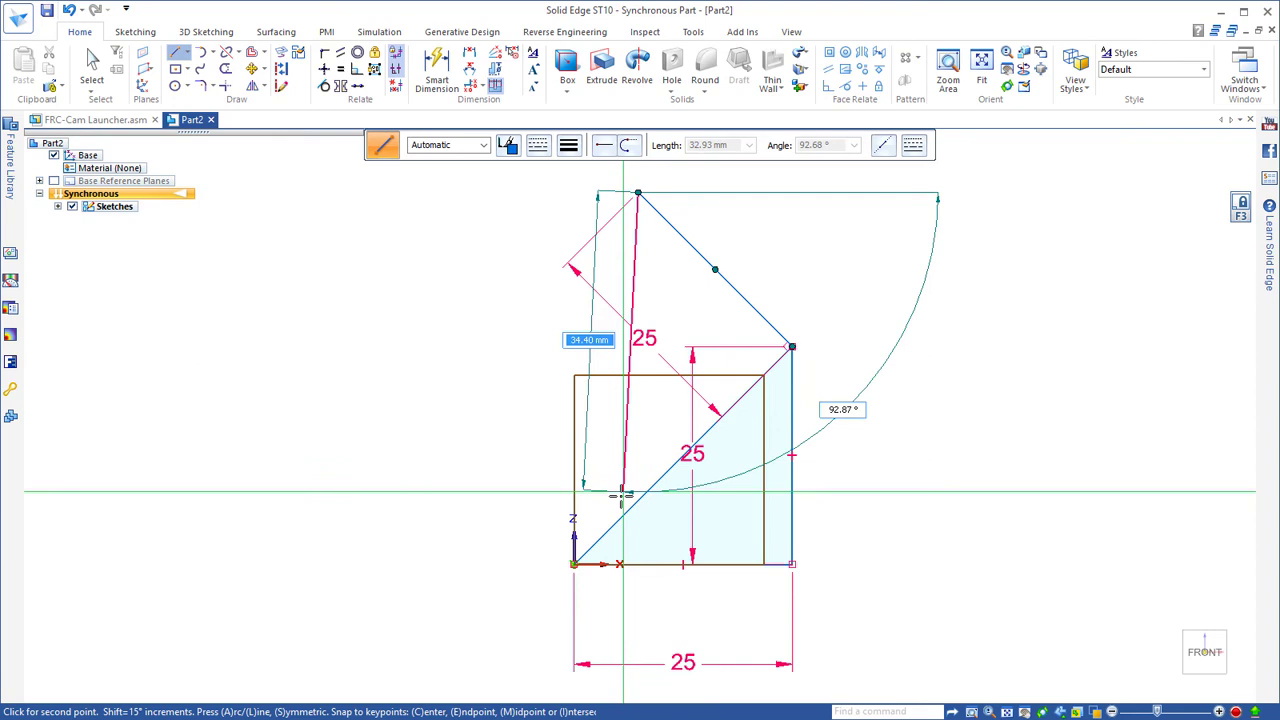
click(573, 565)
right_click(371, 437)
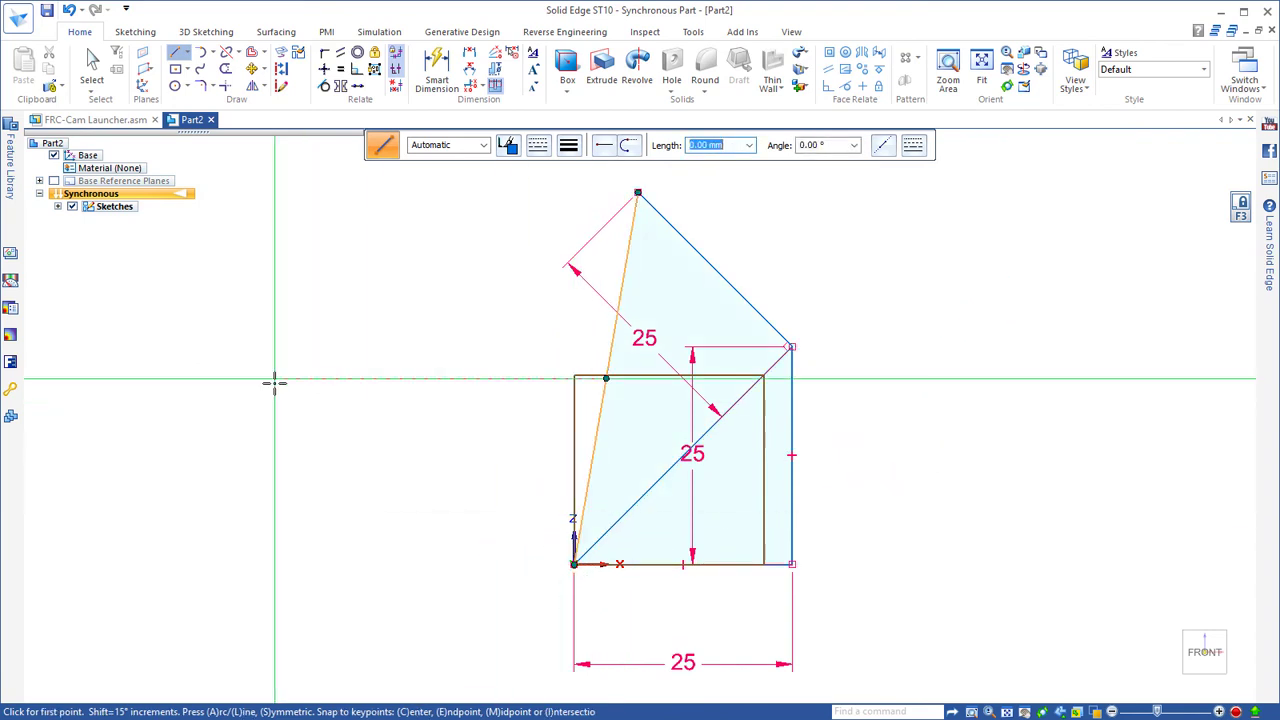
Start a 25 mm edge from the second triangle's apex.
mouse_move(275, 383)
shift+middle_down()
mouse_move(594, 371)
mouse_move(629, 386)
mouse_move(763, 337)
shift+middle_up()
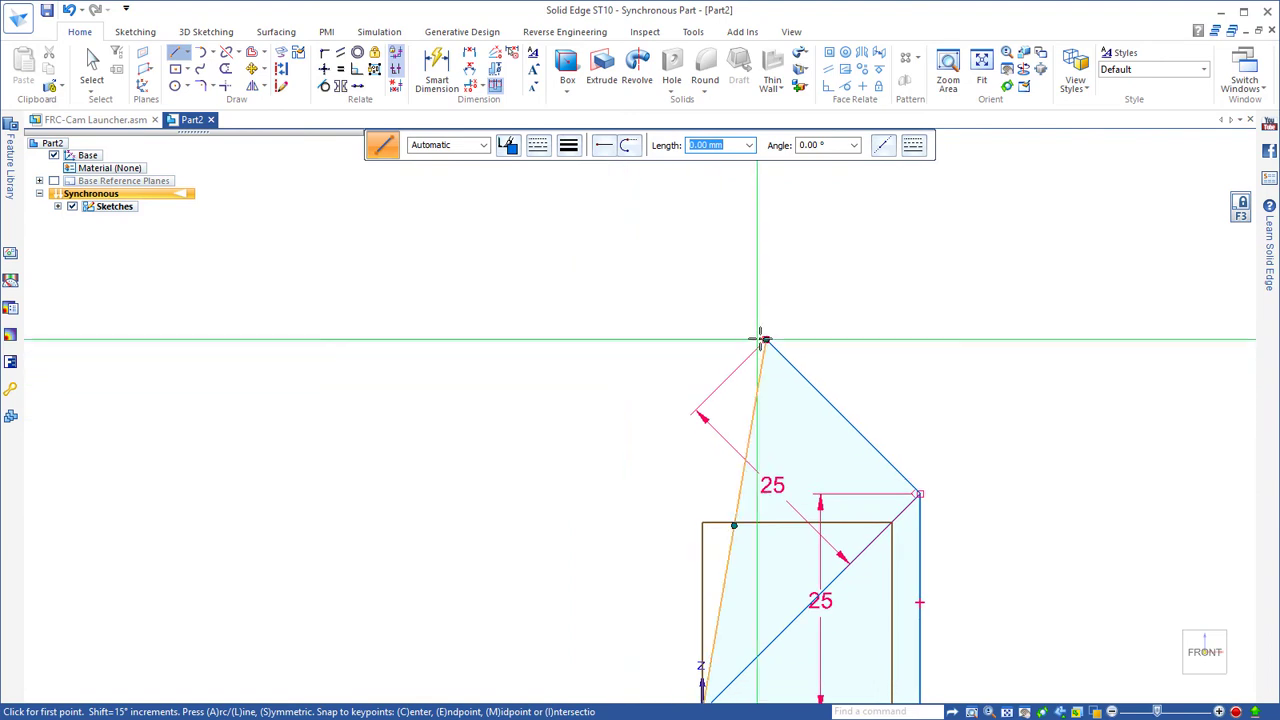
click(763, 339)
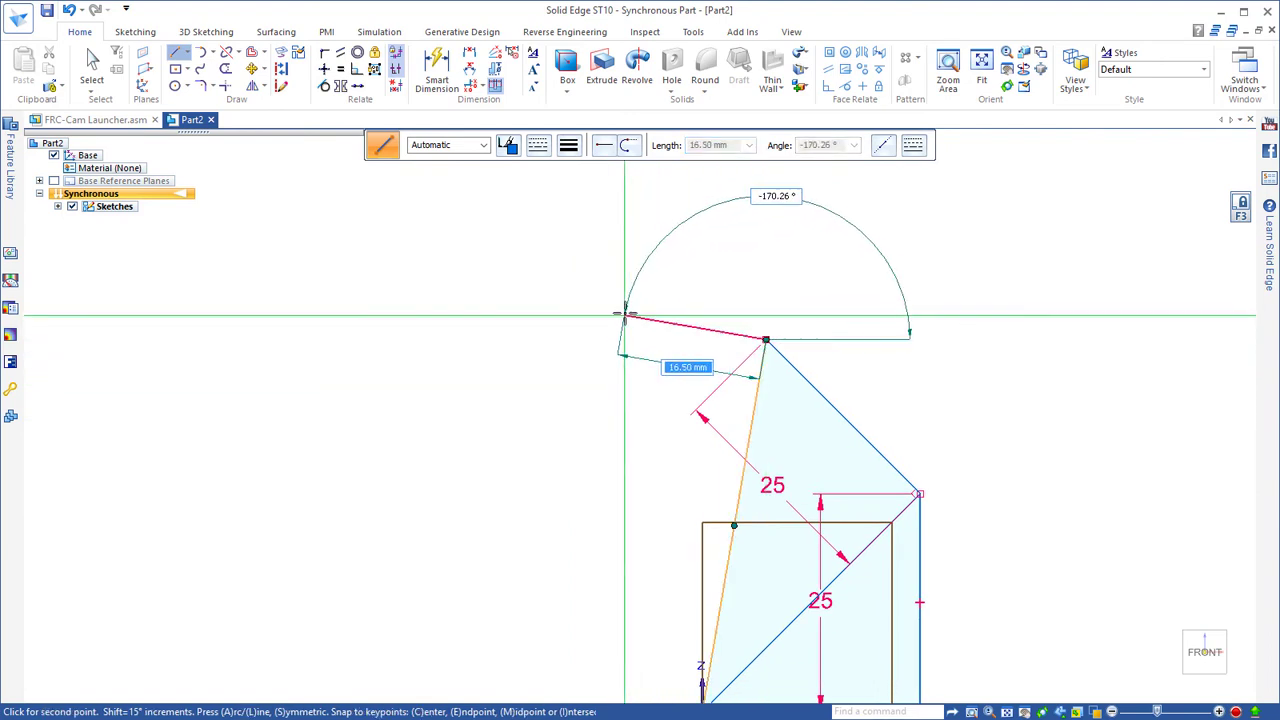
text(25)
key(Return)
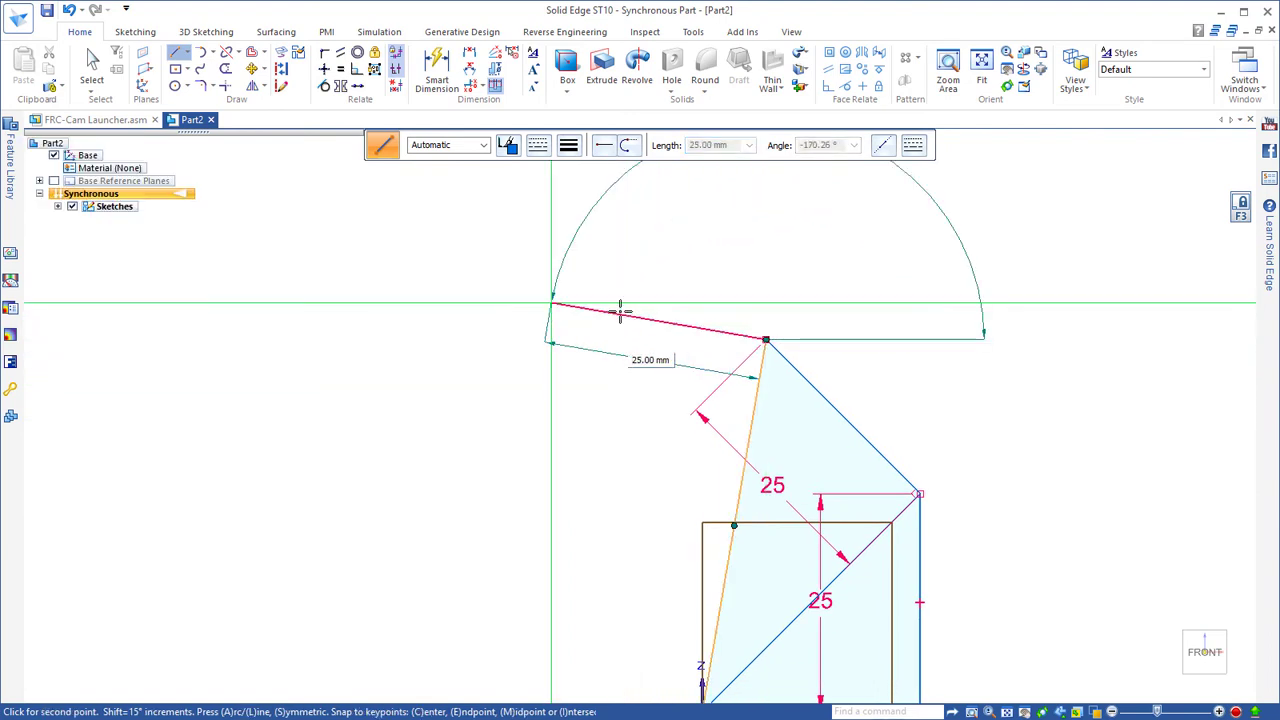
Complete the third triangle by closing its 25 mm edge back at the origin.
click(621, 311)
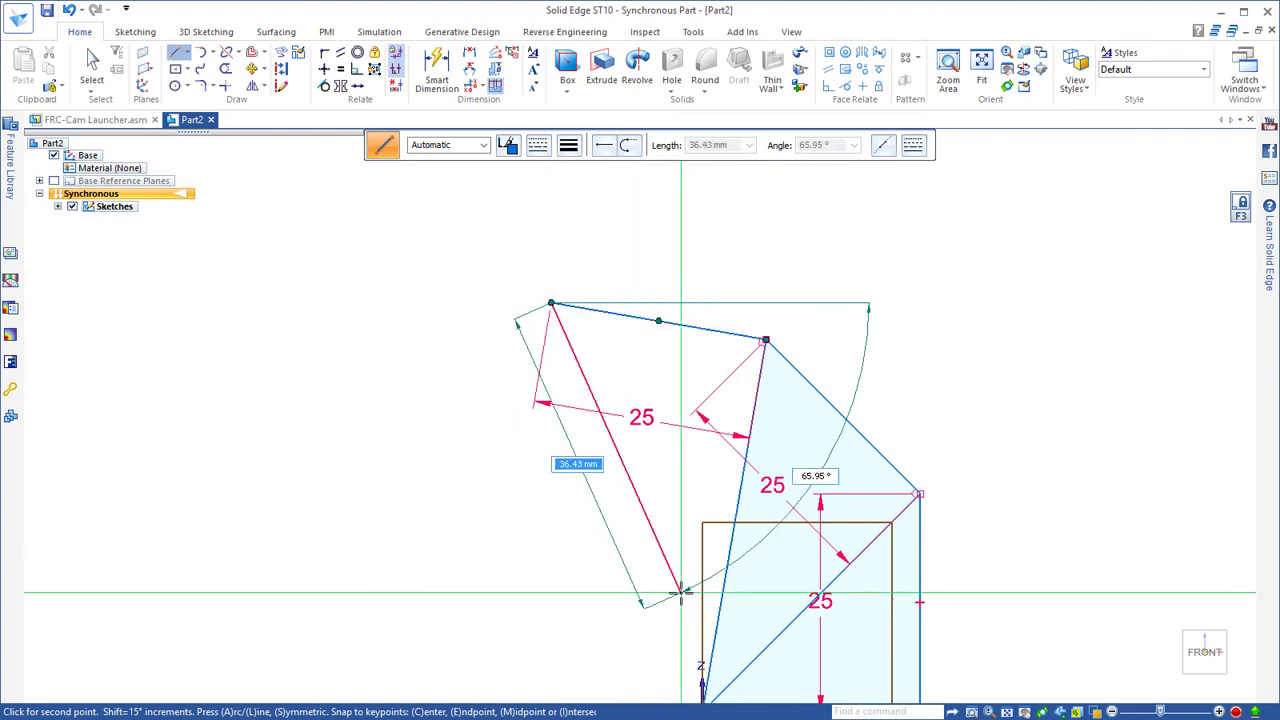
mouse_move(680, 592)
middle_down()
mouse_move(674, 434)
mouse_move(689, 534)
mouse_move(712, 558)
middle_up()
click(711, 557)
right_click(594, 530)
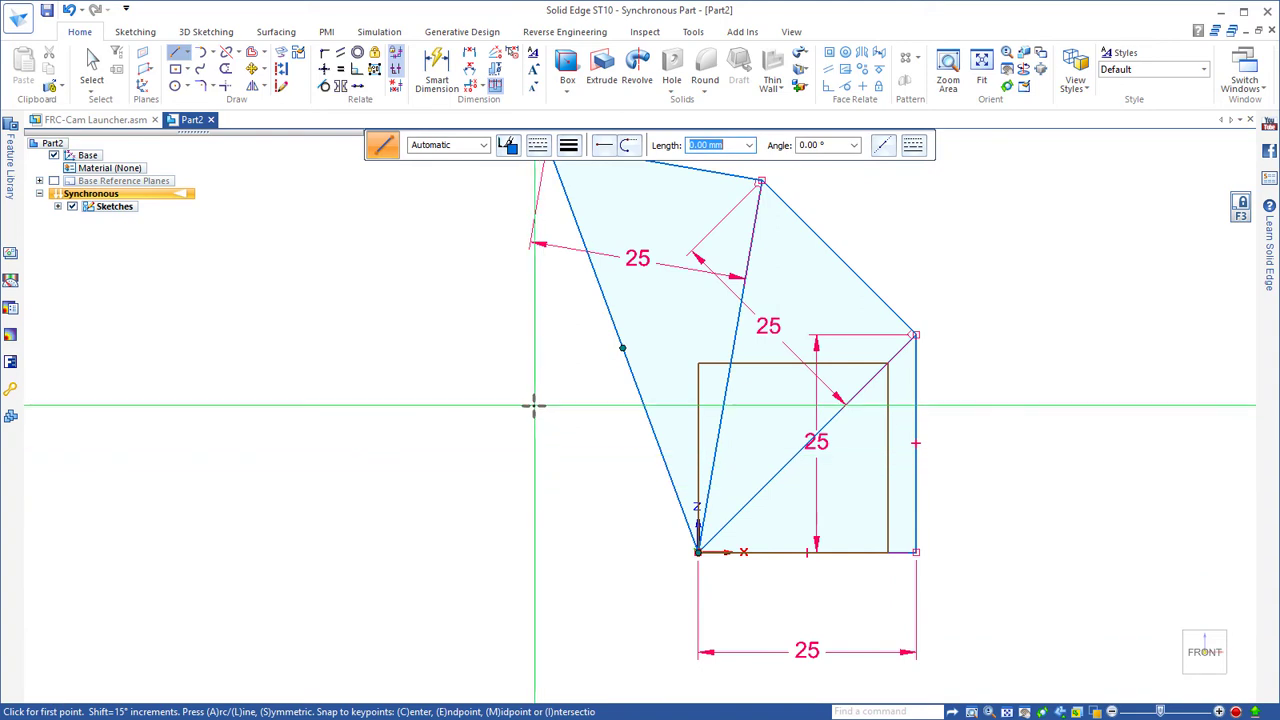
Add a fourth triangle with a 25 mm edge from the upper-left vertex, closed at the origin.
middle_drag(531, 403, 616, 513)
click(616, 234)
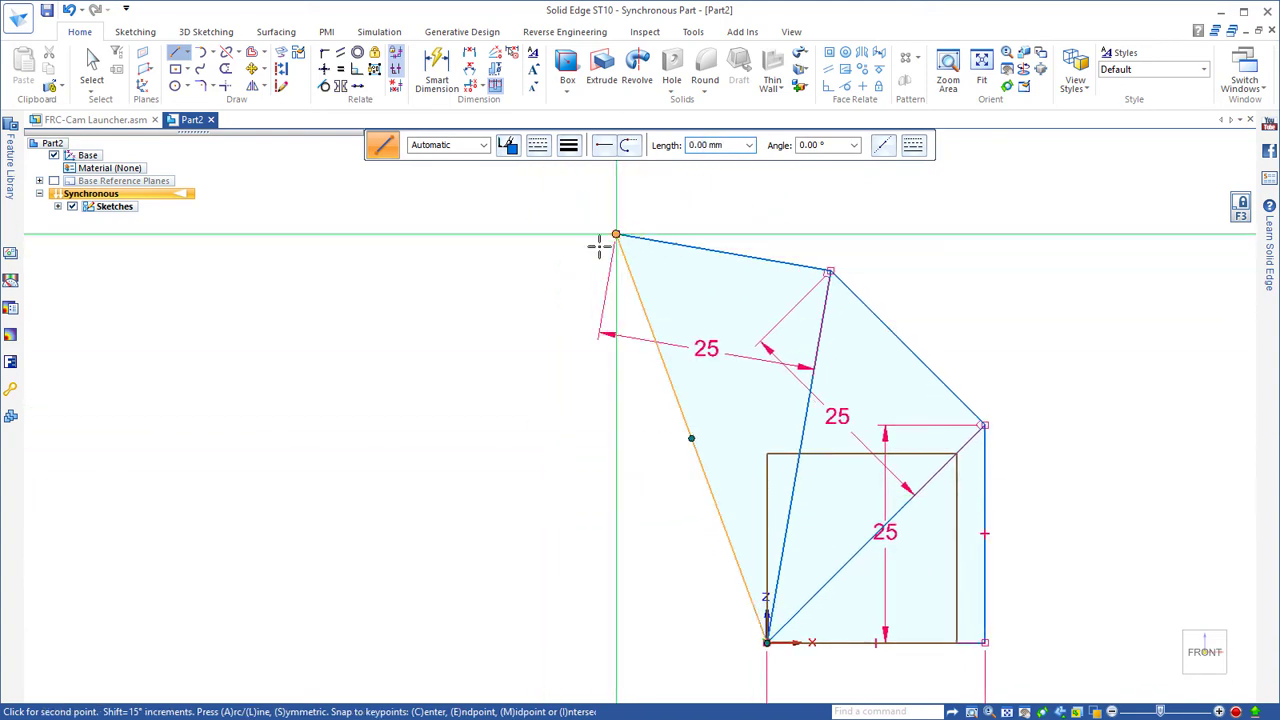
text(25)
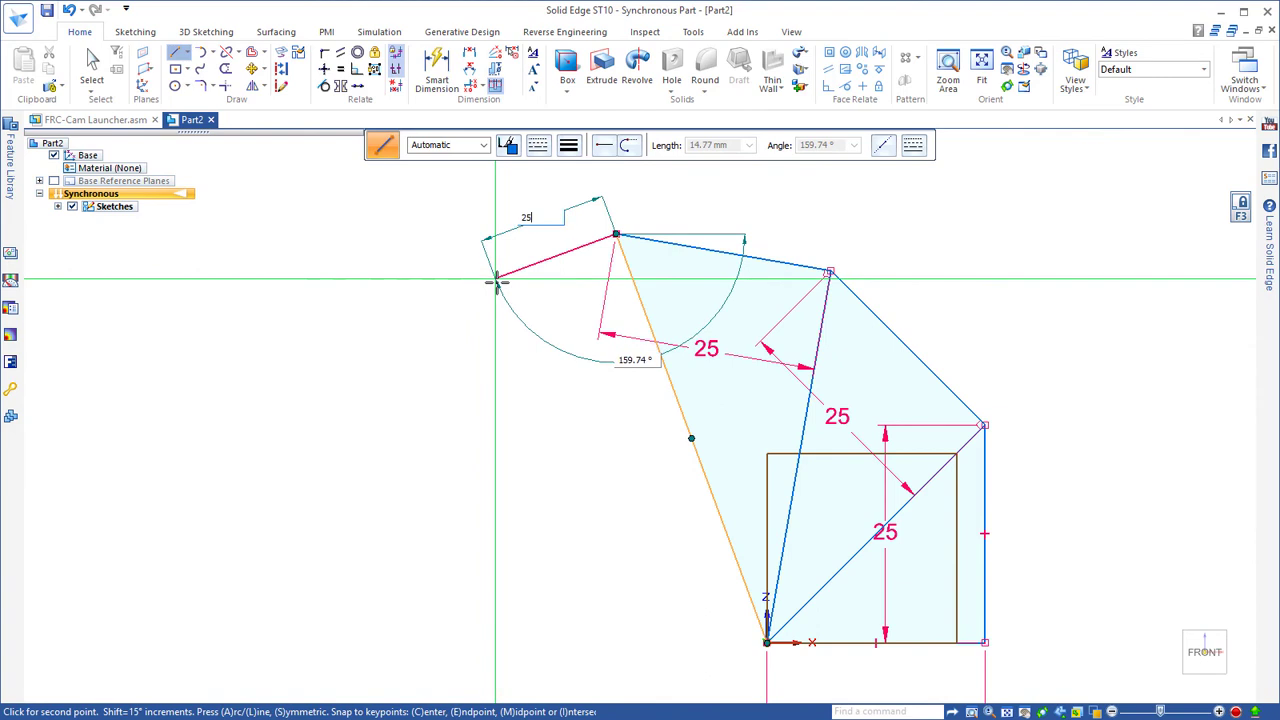
key(Return)
click(497, 282)
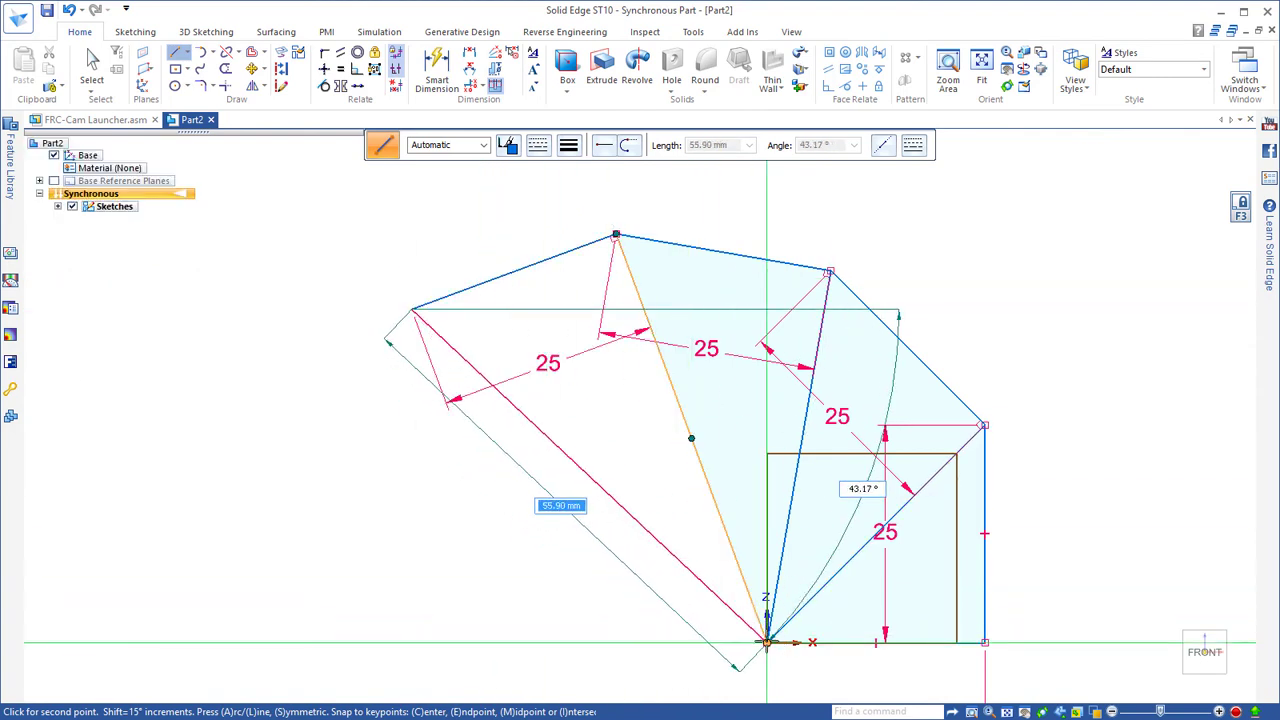
click(765, 641)
right_click(520, 515)
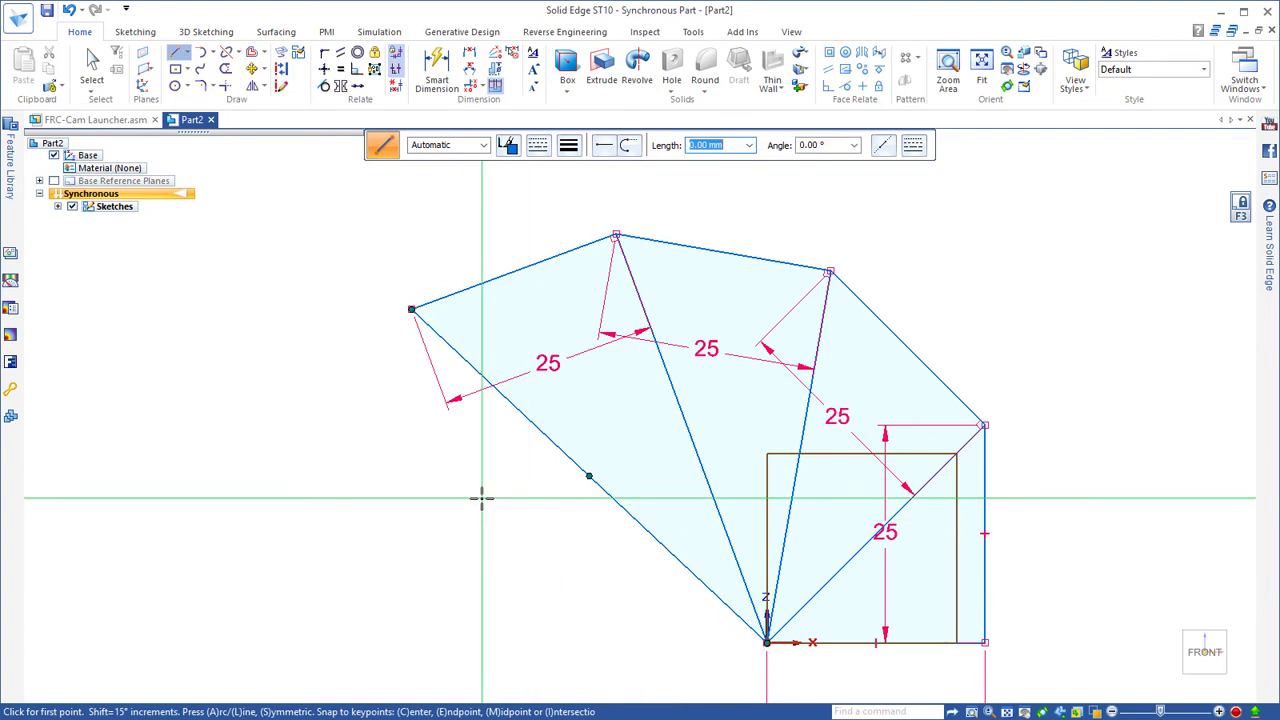
Add the fifth 25 mm triangle closed at the origin, then return to the PowerPoint show.
click(412, 310)
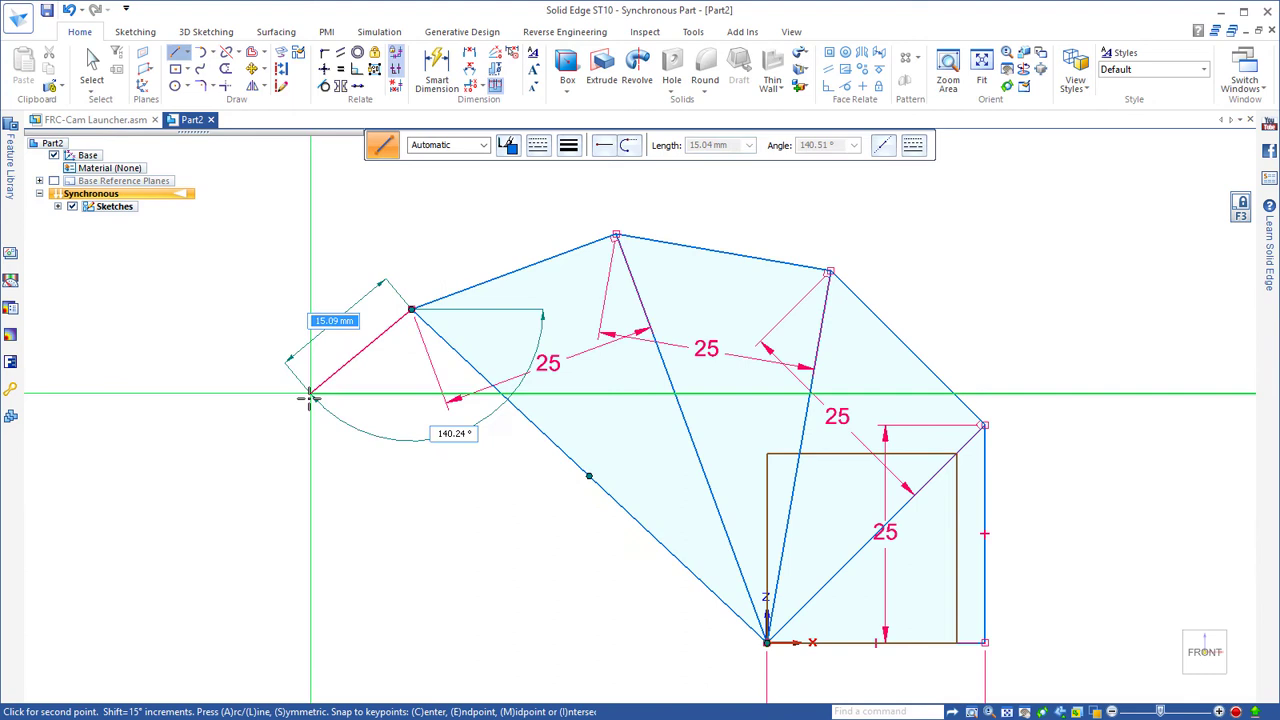
text(25)
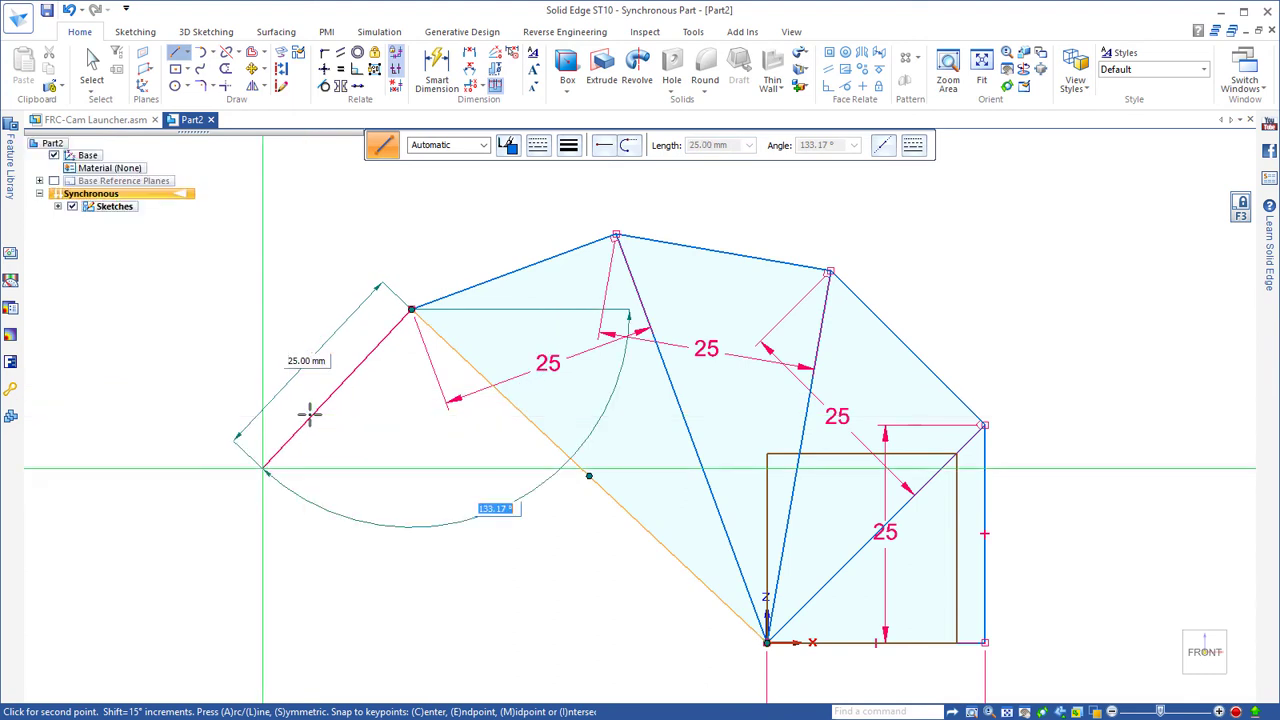
key(Return)
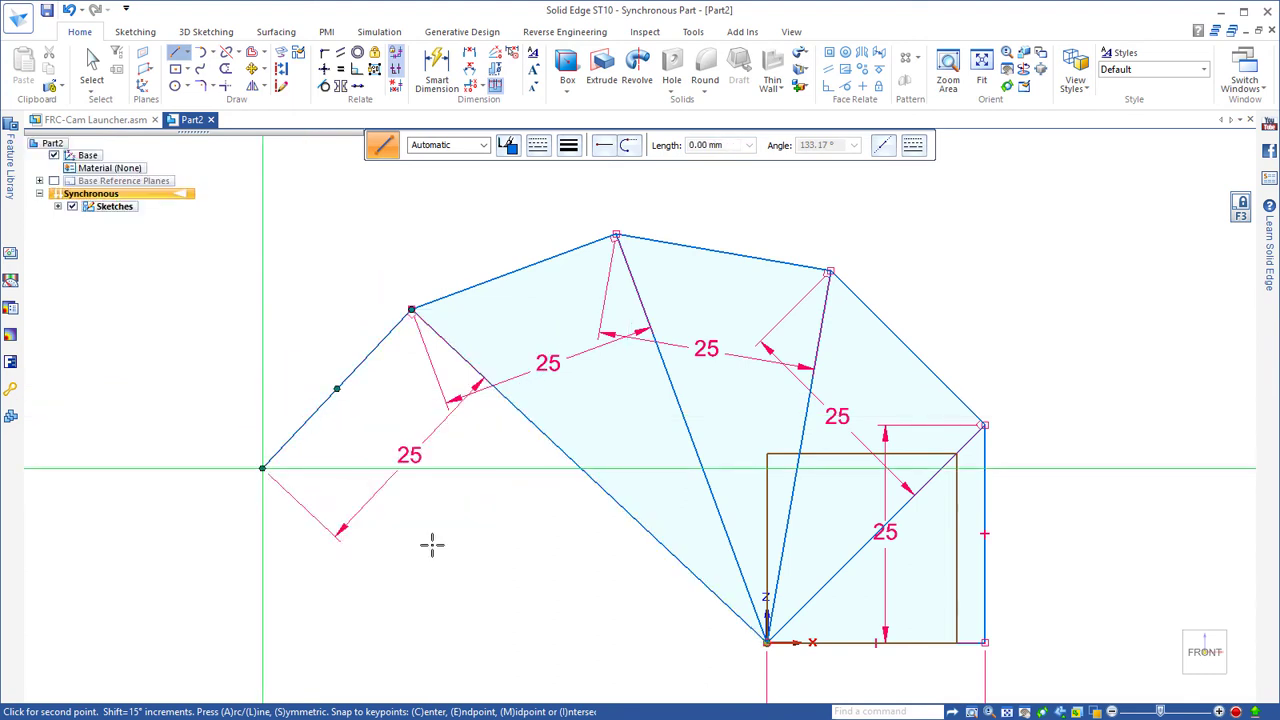
click(767, 642)
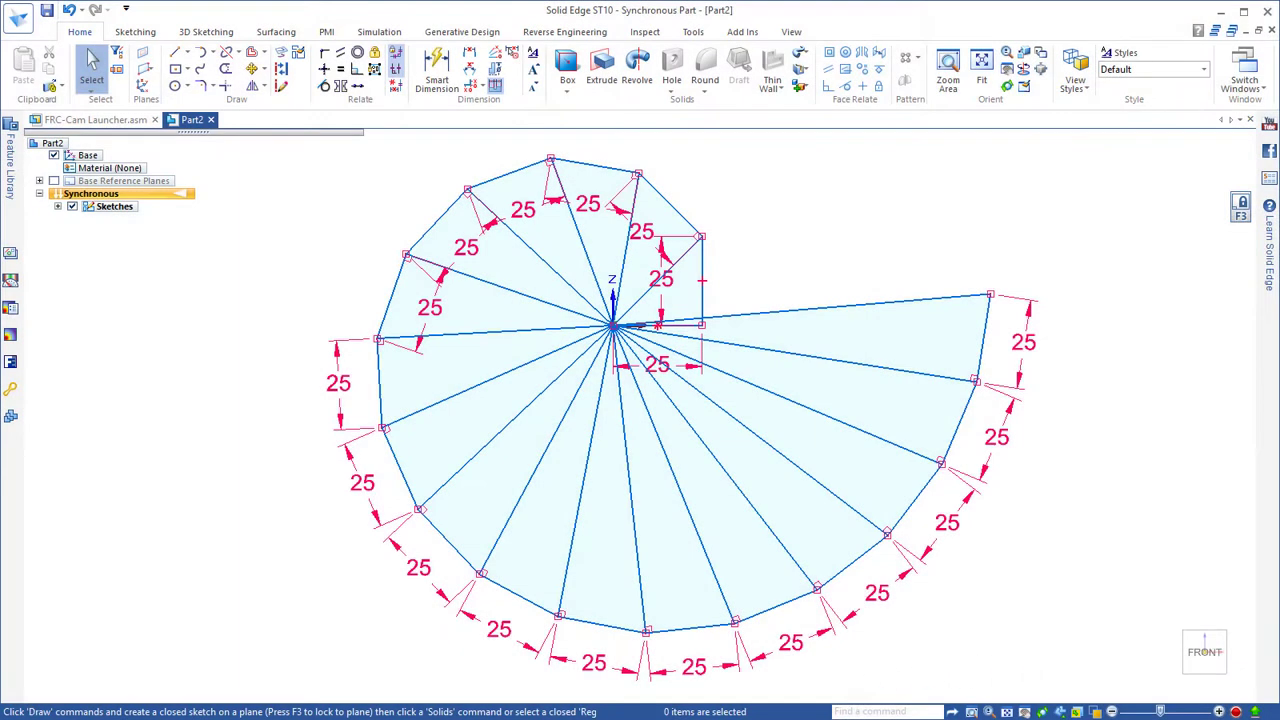
key(alt+Tab)
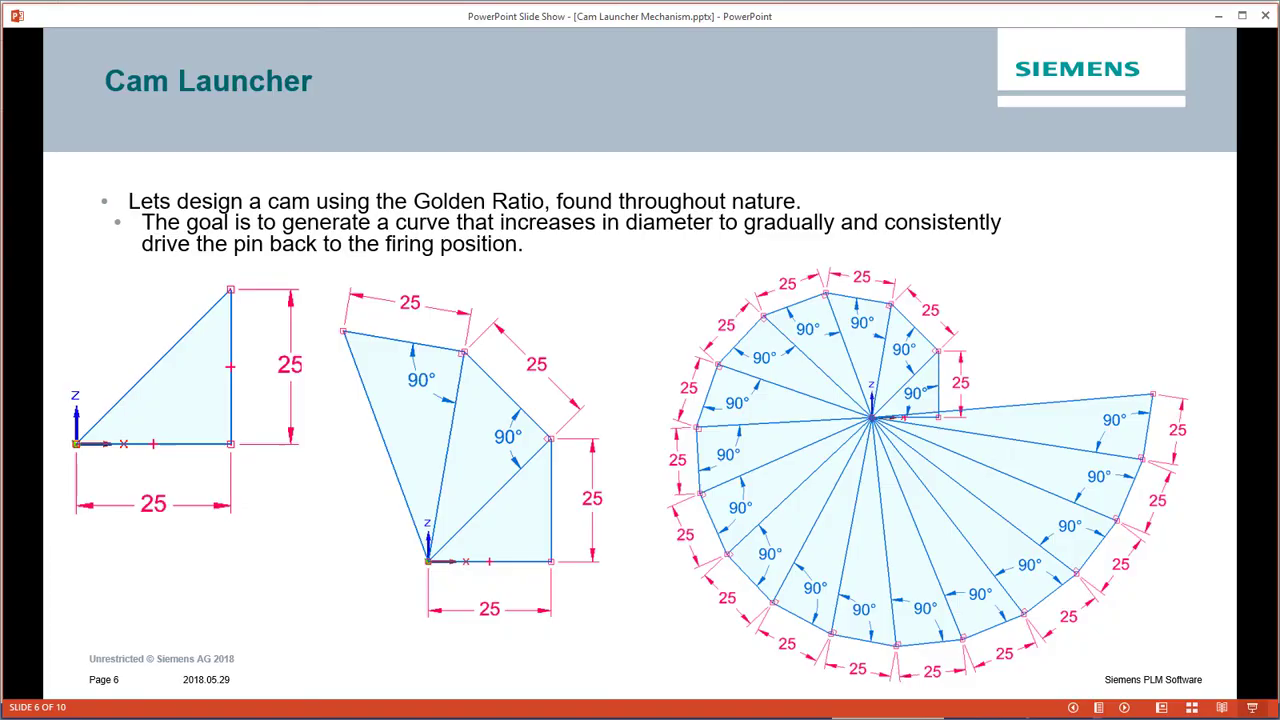
Advance the slide show to slide 7.
click(593, 555)
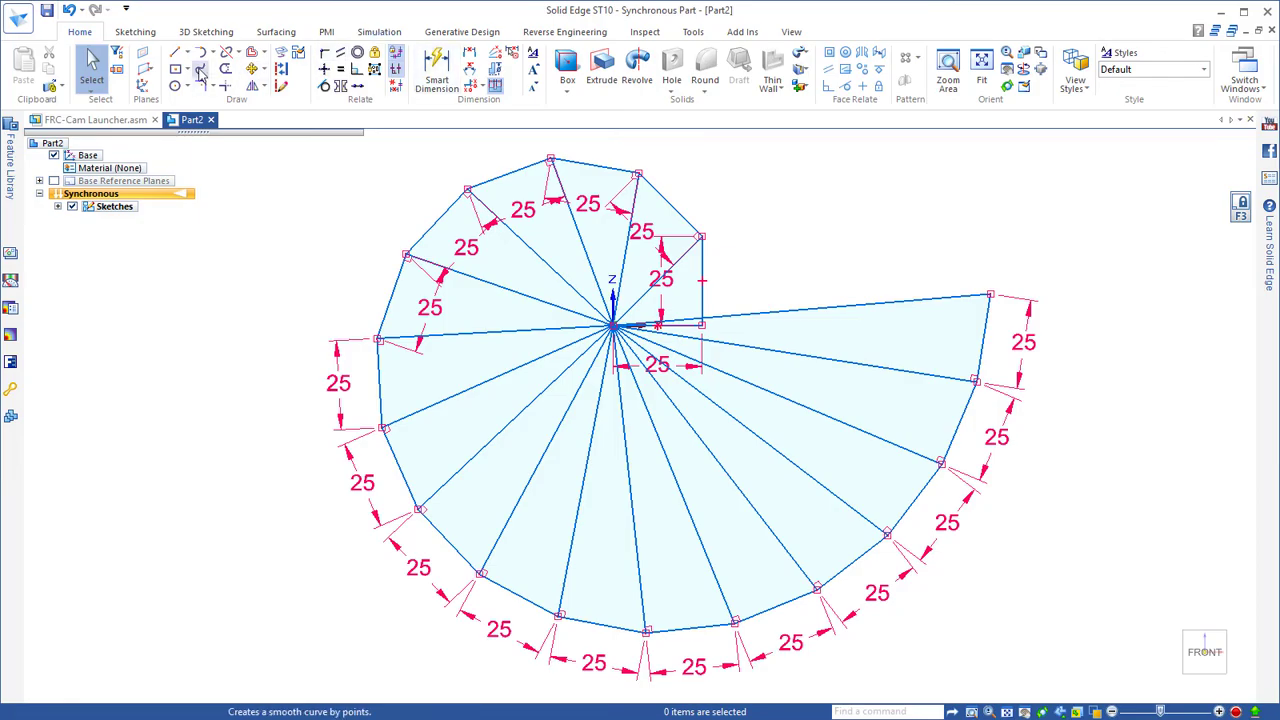
Start a curve at the innermost line end and pass it through the top and left spiral vertices.
click(200, 74)
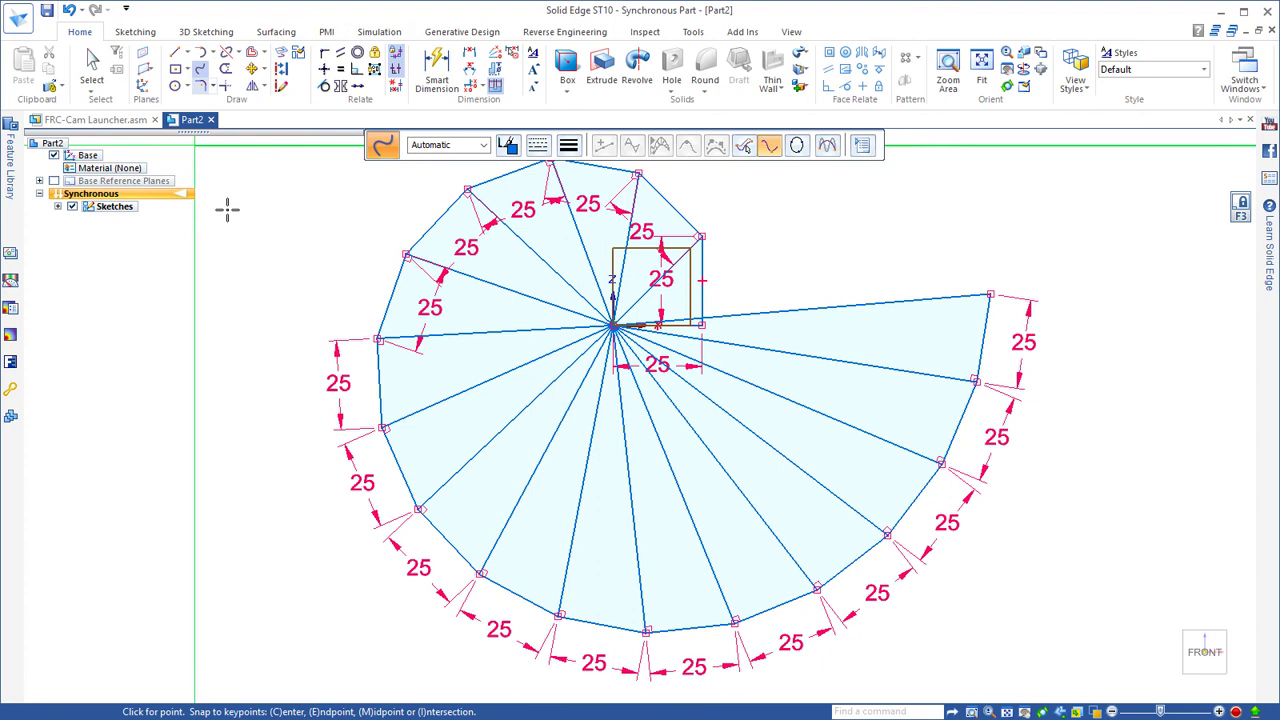
click(200, 74)
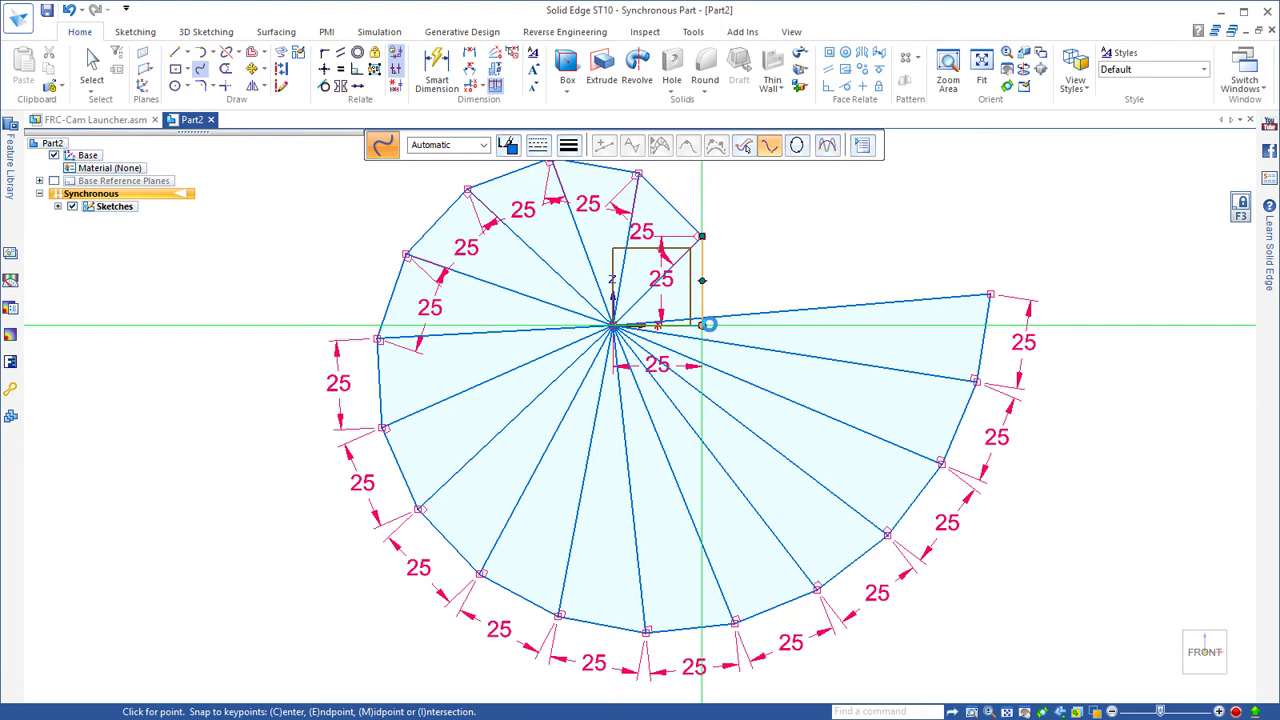
click(703, 325)
click(703, 237)
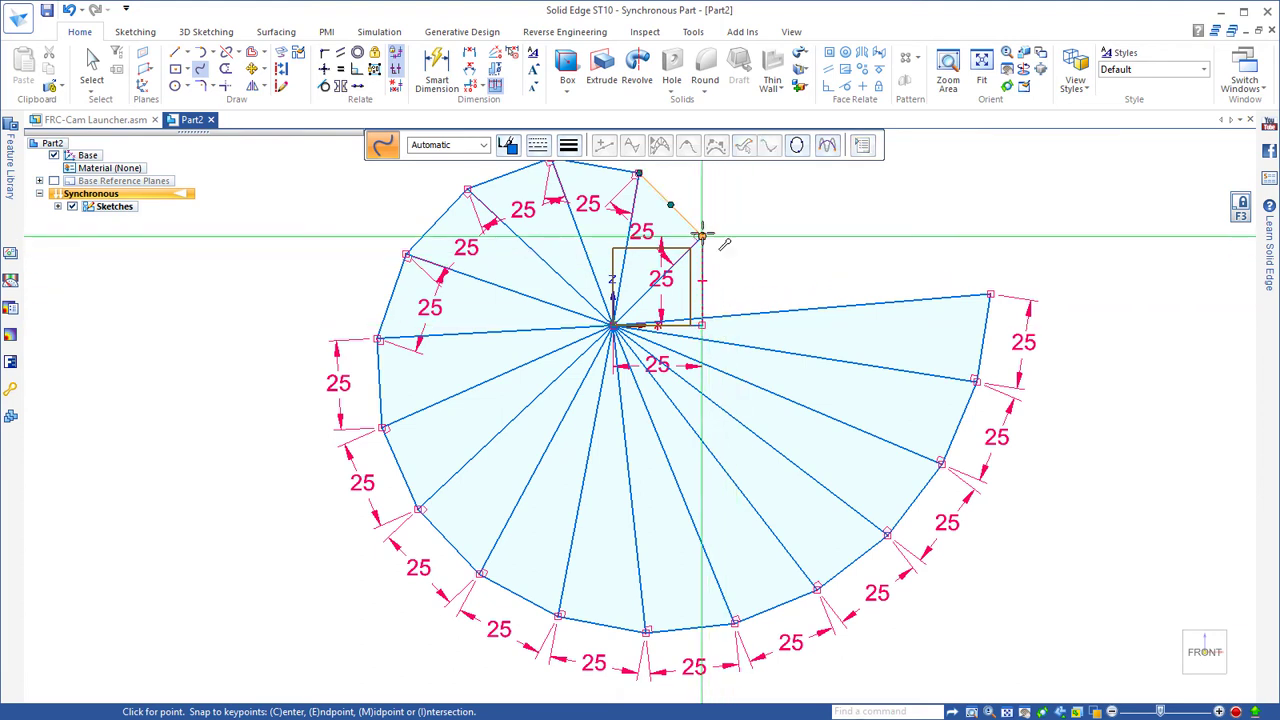
click(640, 173)
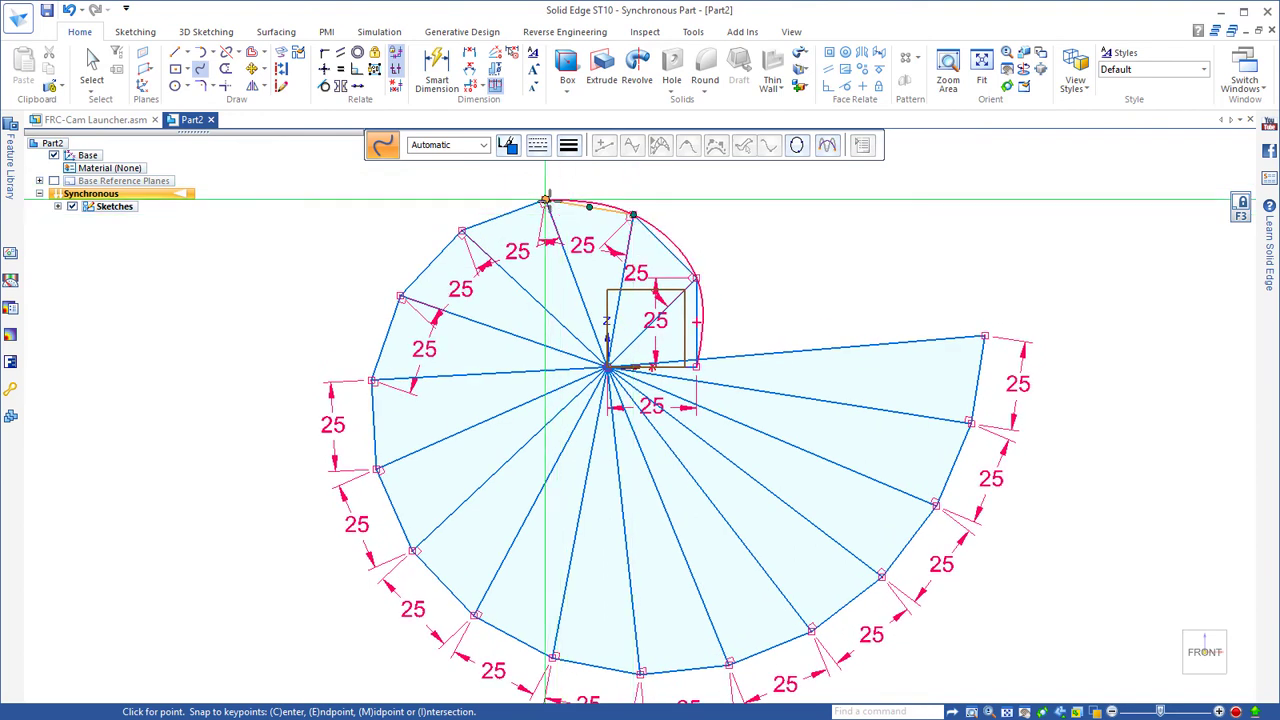
click(545, 199)
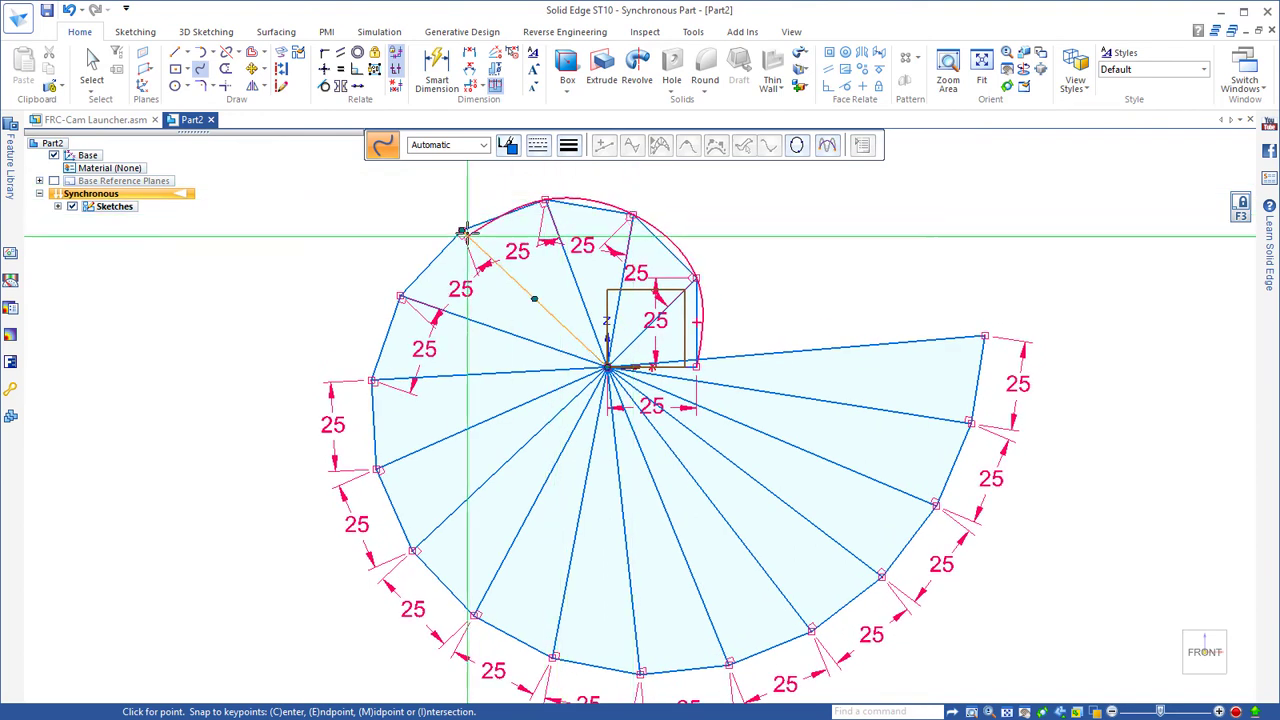
click(463, 231)
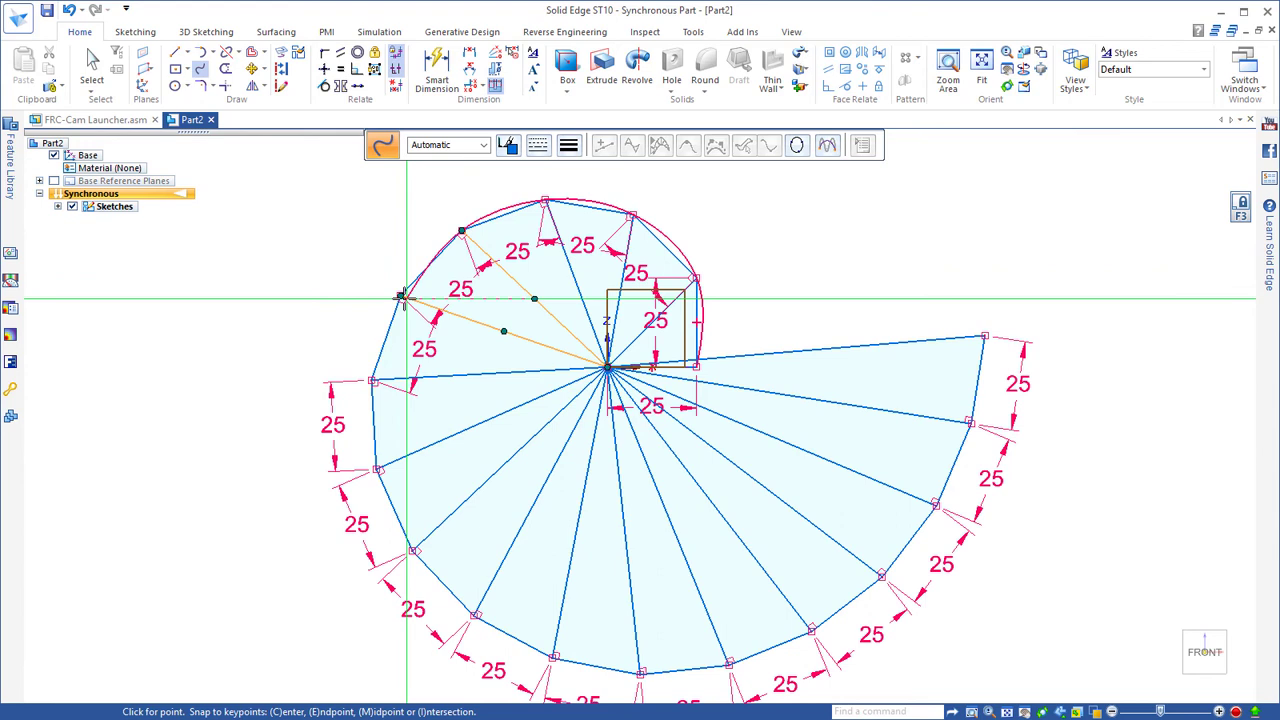
click(400, 296)
click(372, 380)
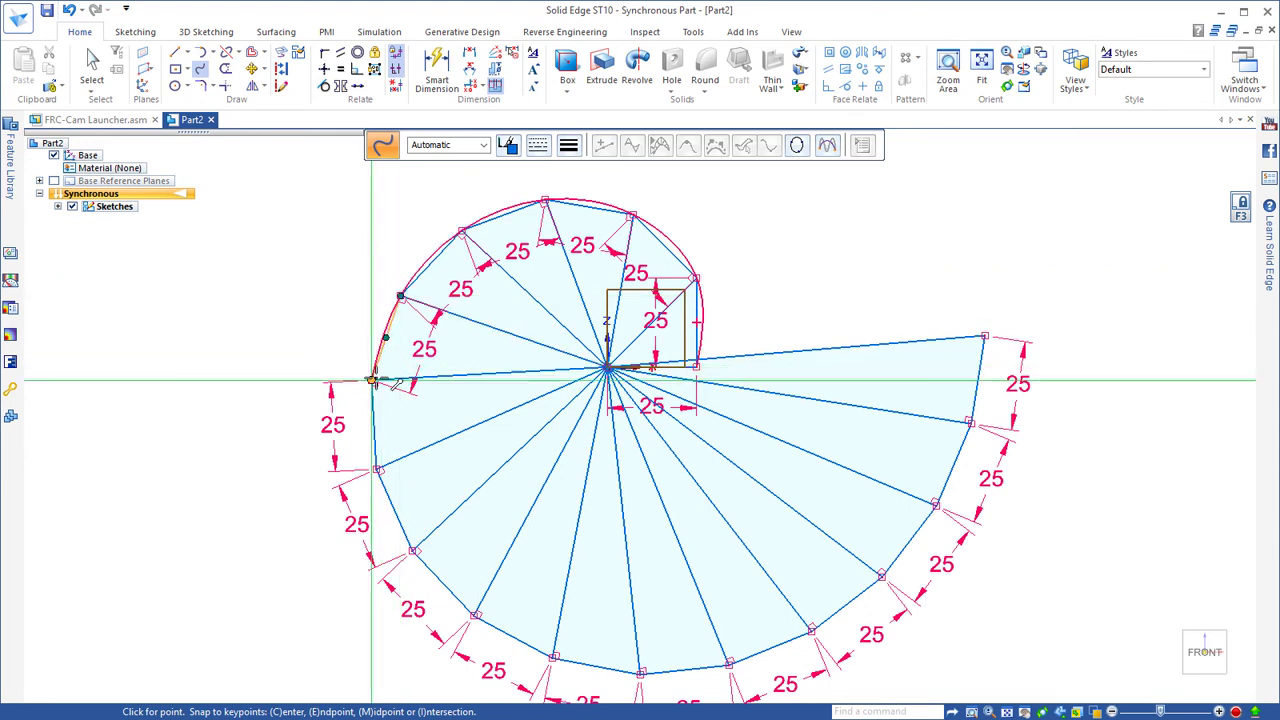
Continue the curve through the bottom and right vertices, ending at the outer top vertex.
click(376, 469)
click(413, 551)
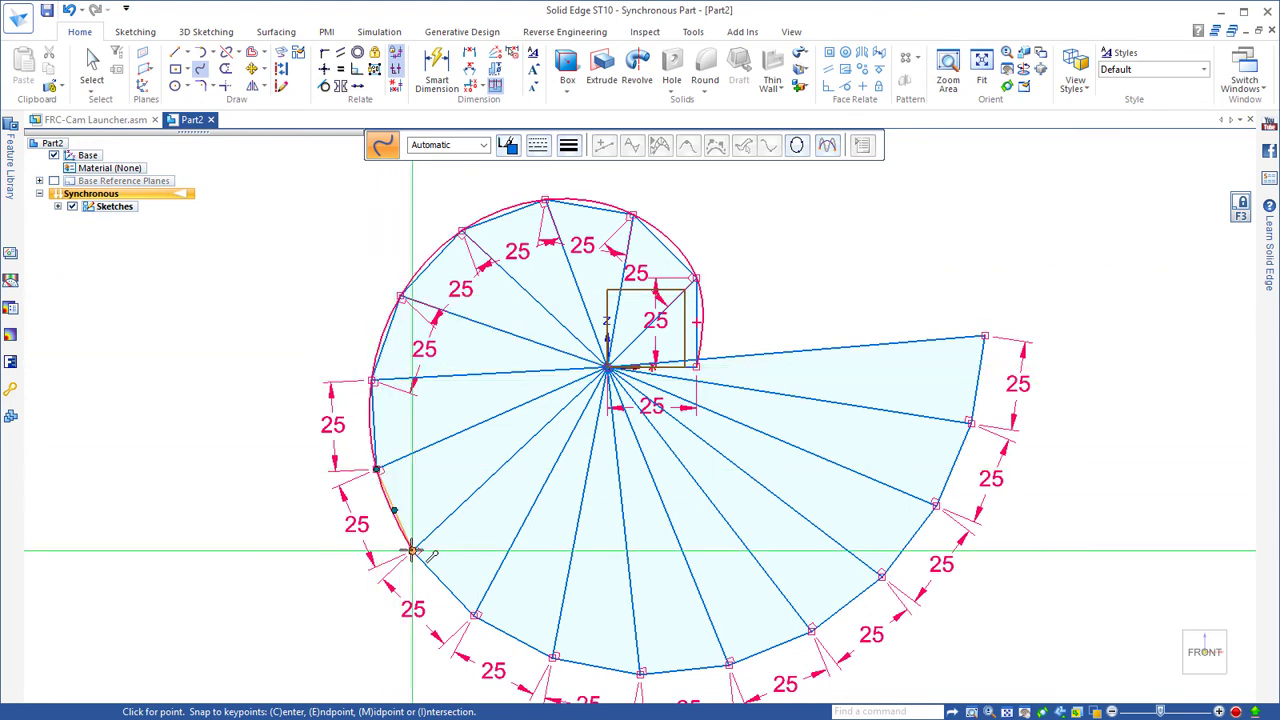
click(475, 615)
click(553, 657)
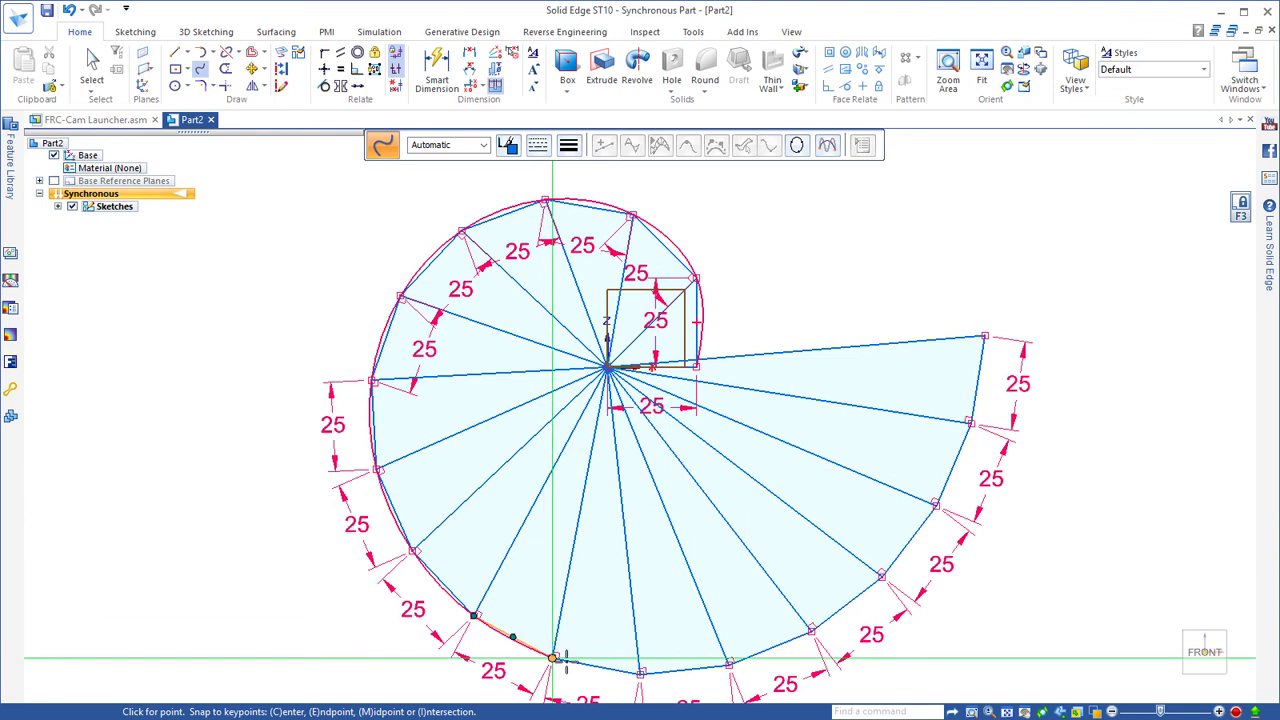
click(640, 673)
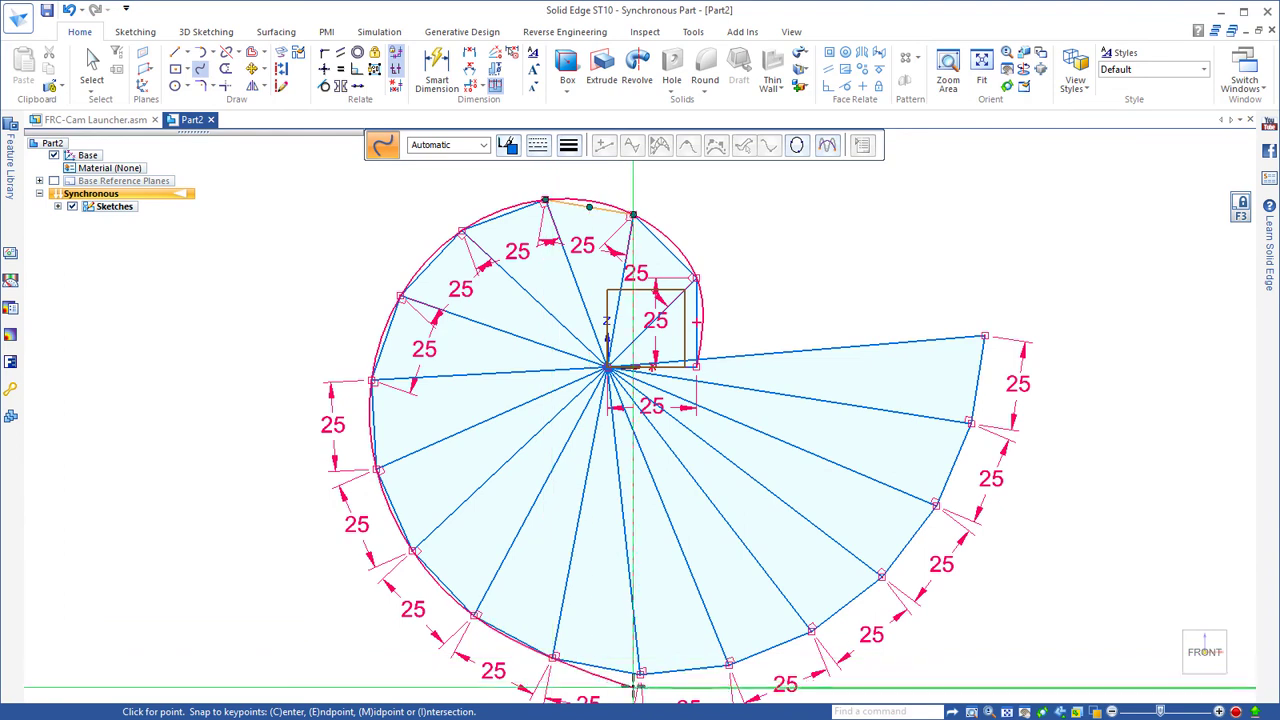
click(729, 663)
click(811, 631)
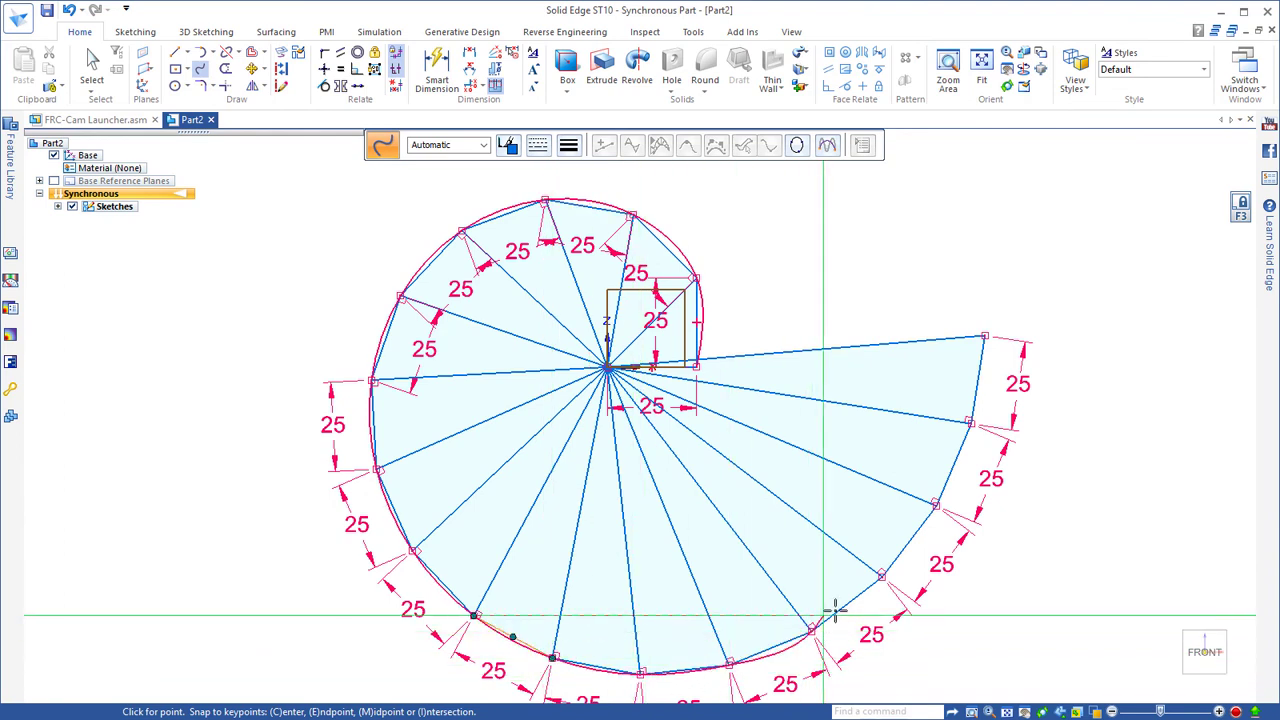
click(880, 577)
click(936, 505)
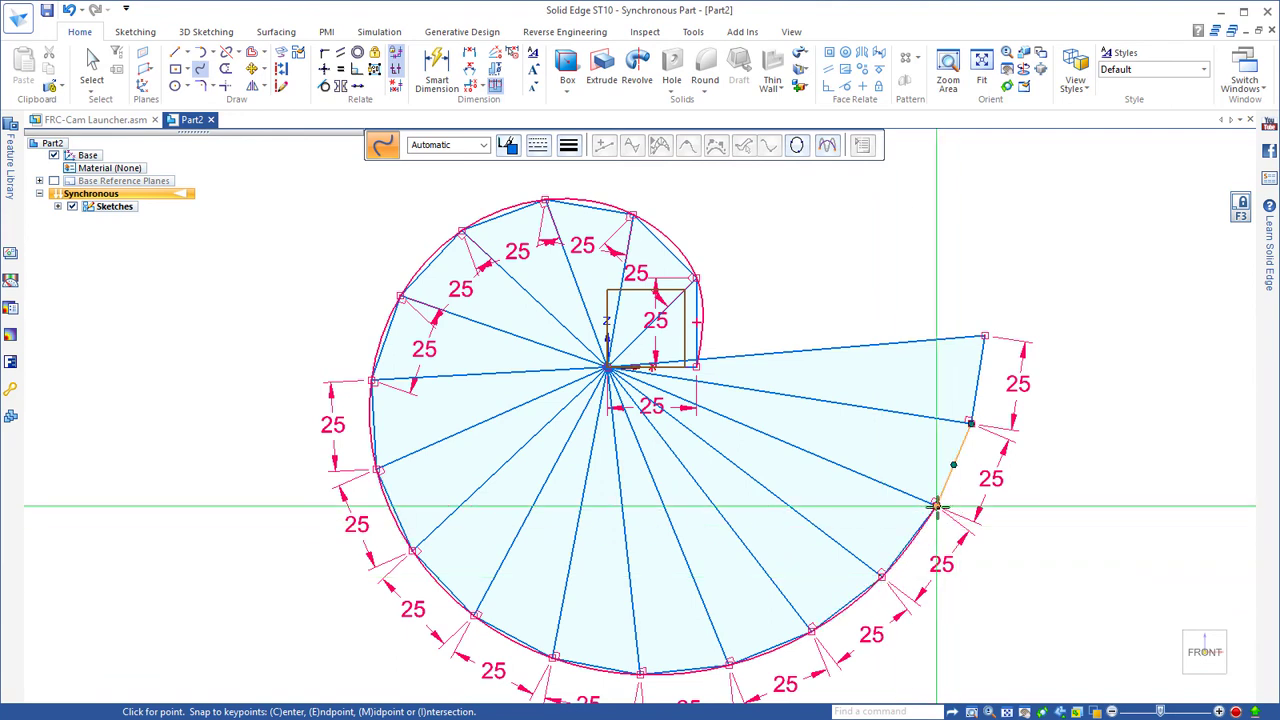
click(970, 422)
click(984, 337)
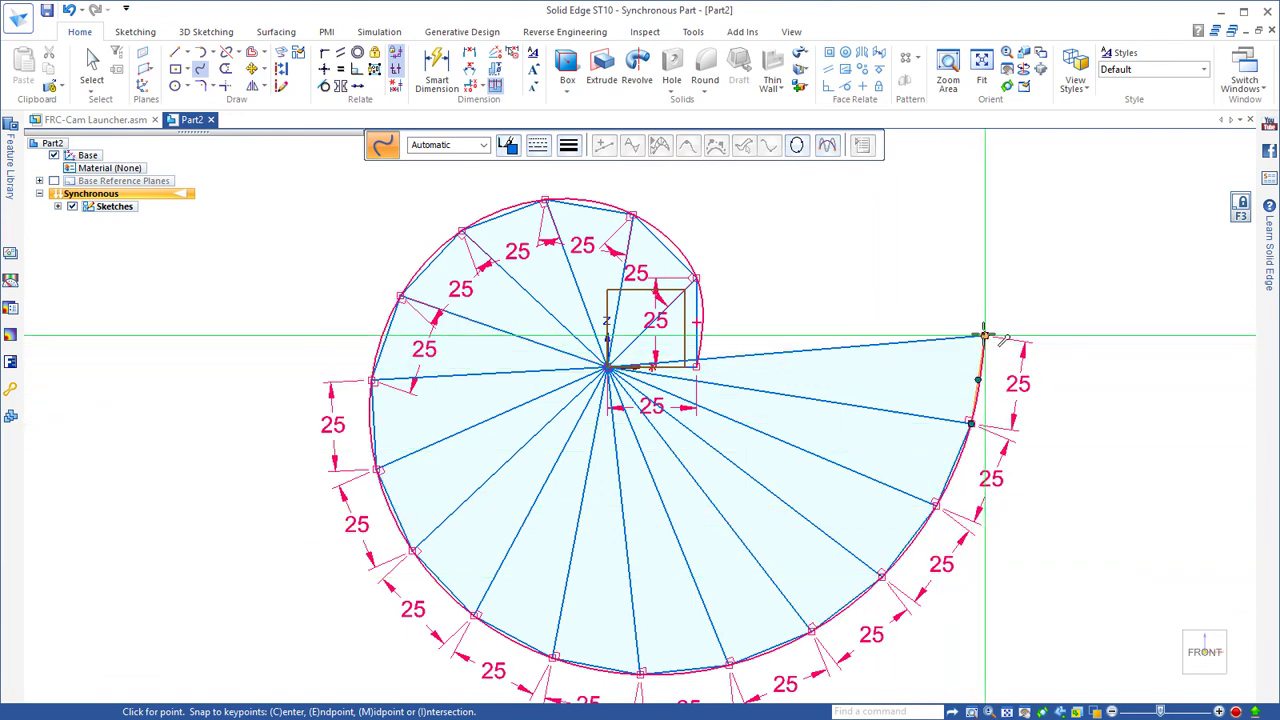
right_click(835, 312)
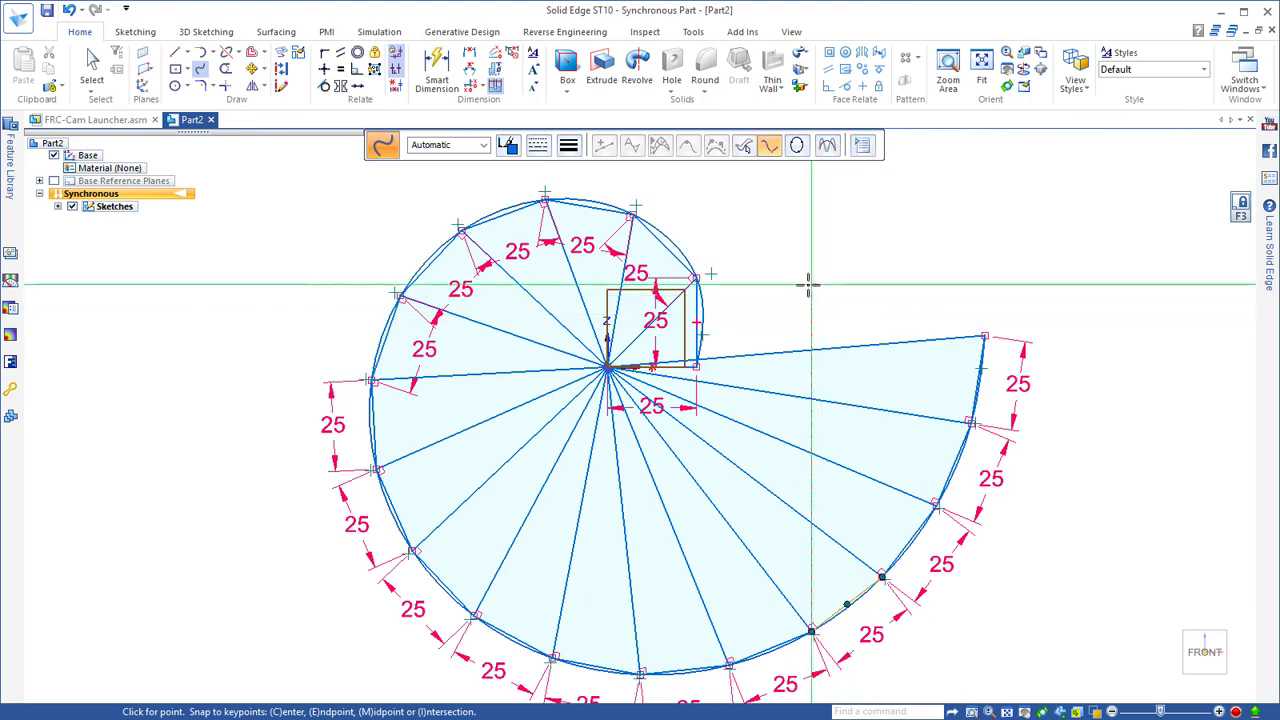
Draw a horizontal line from near the inner corner past the spiral's outer edge.
key(Escape)
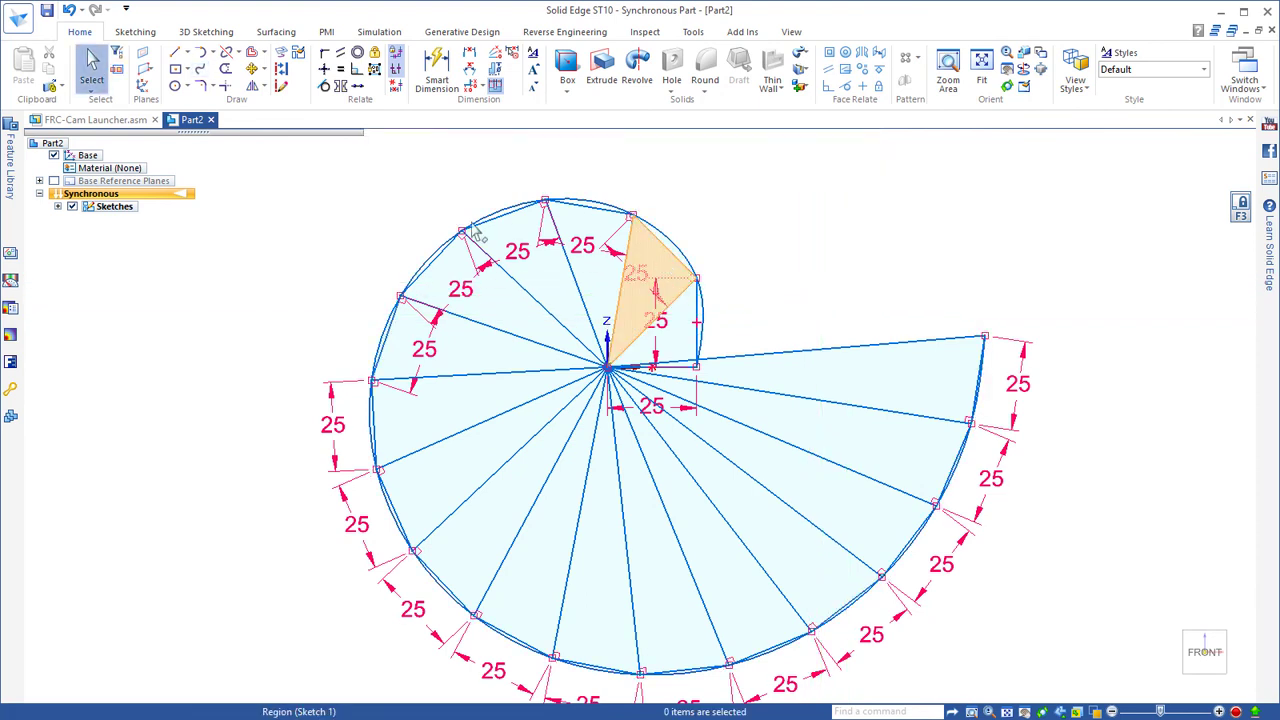
click(176, 52)
click(650, 351)
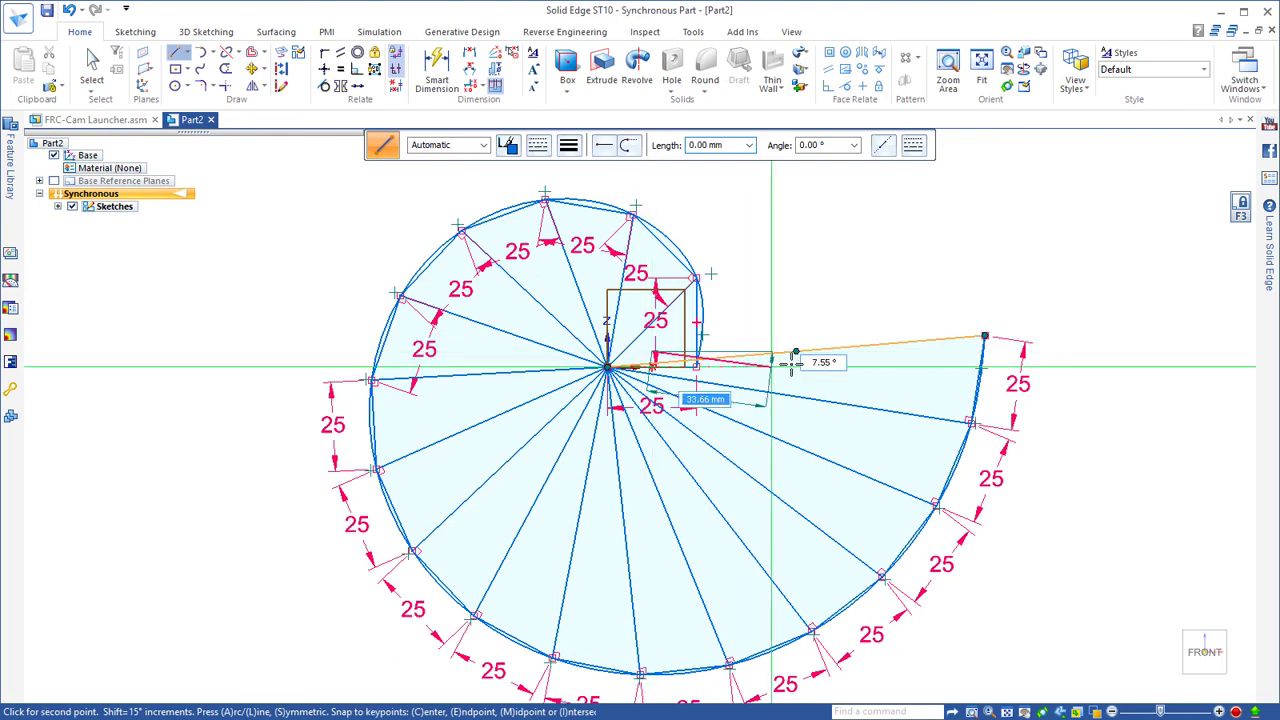
click(880, 357)
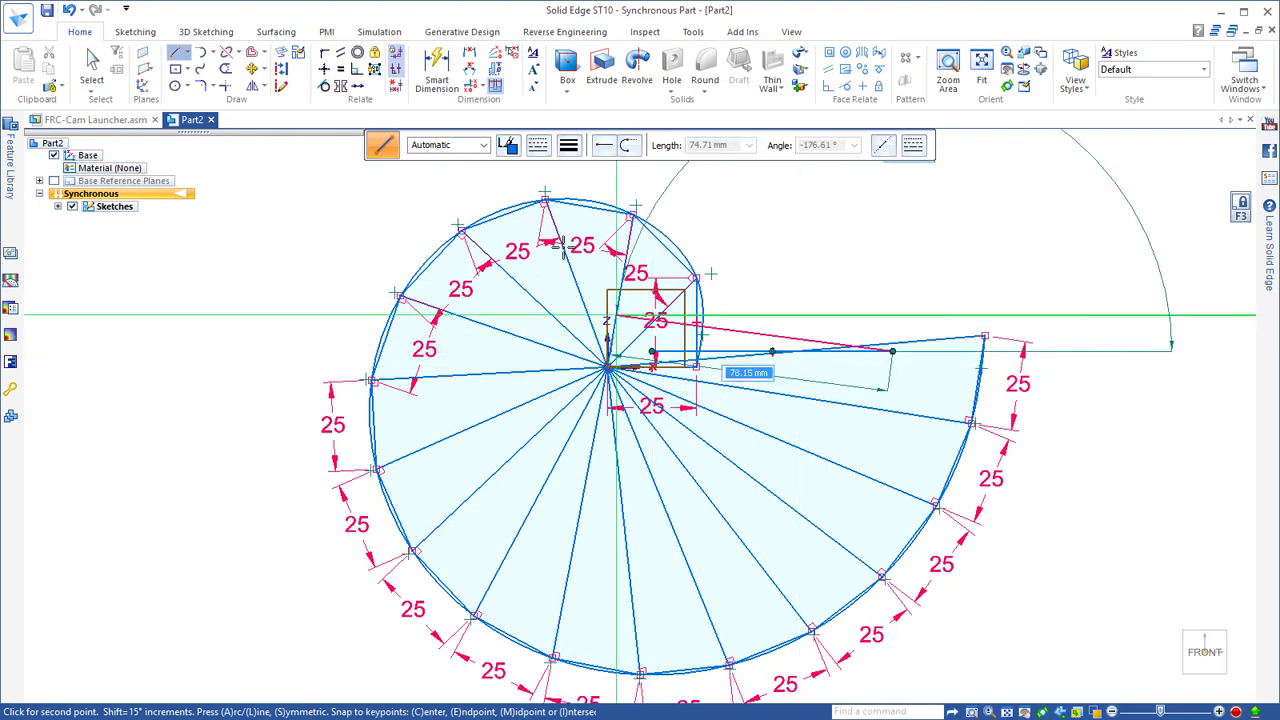
Dimension the line 5 mm vertically from the origin.
key(d)
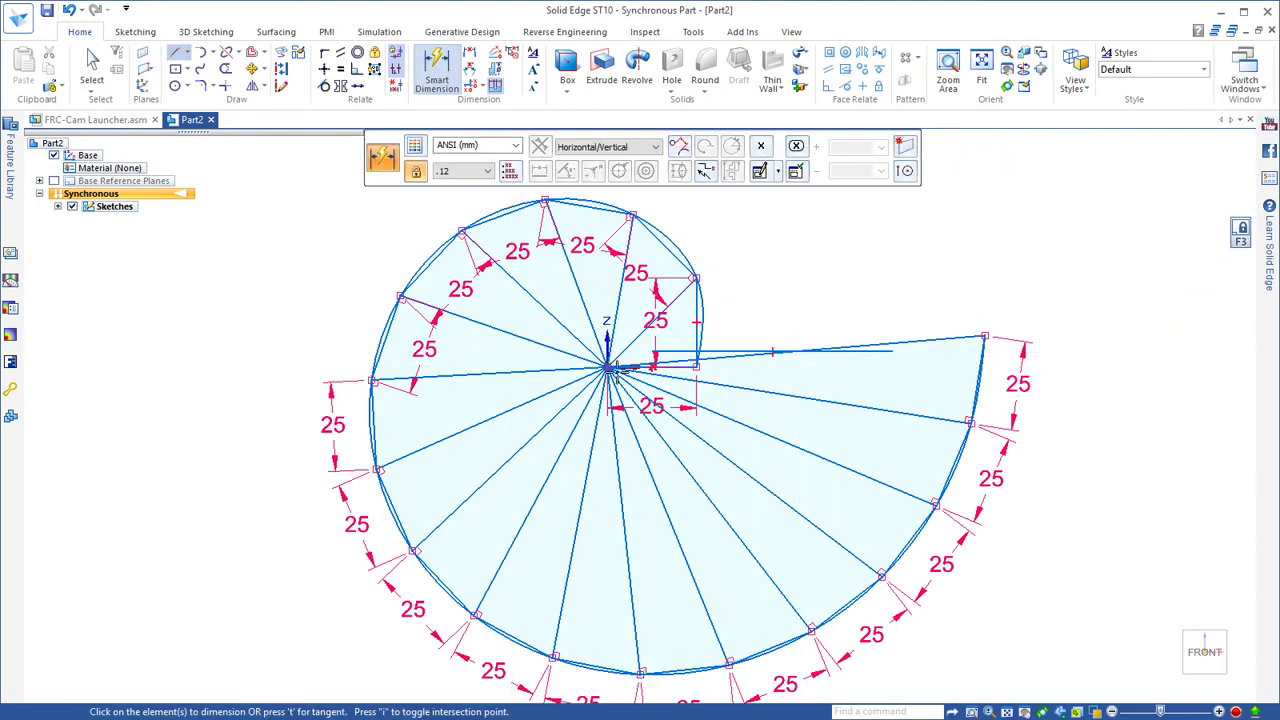
click(712, 358)
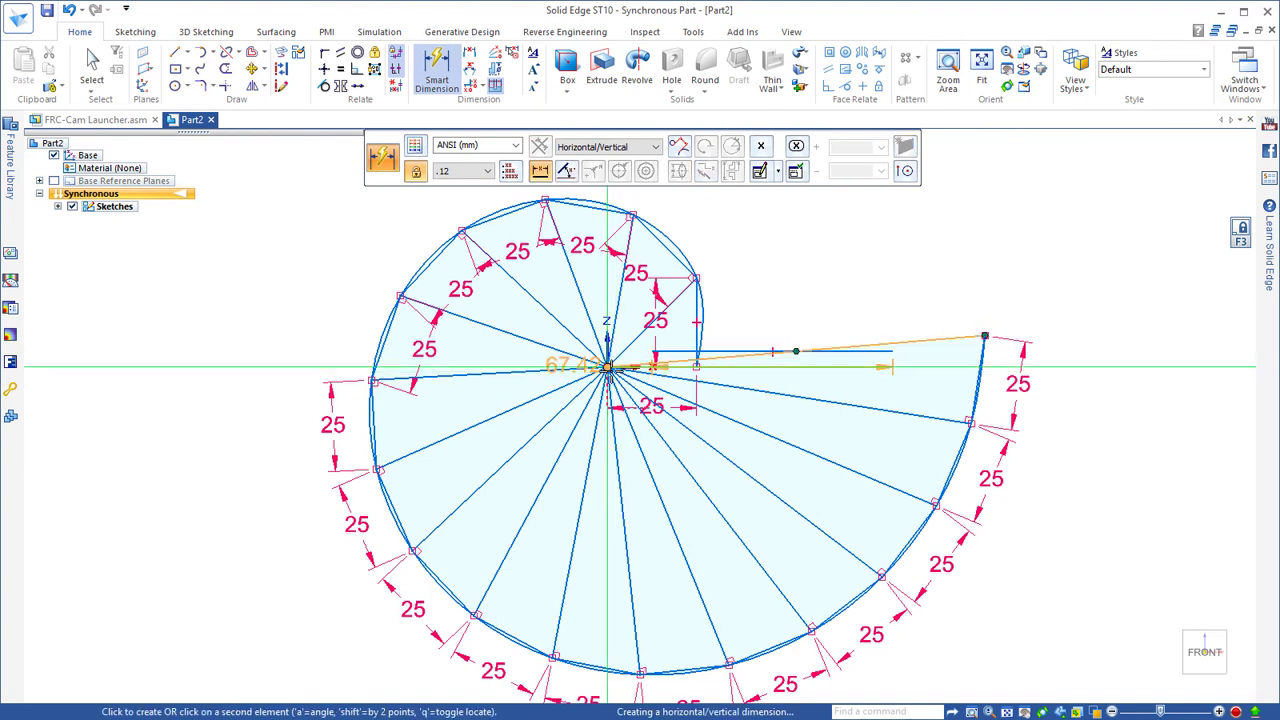
click(985, 336)
click(1100, 290)
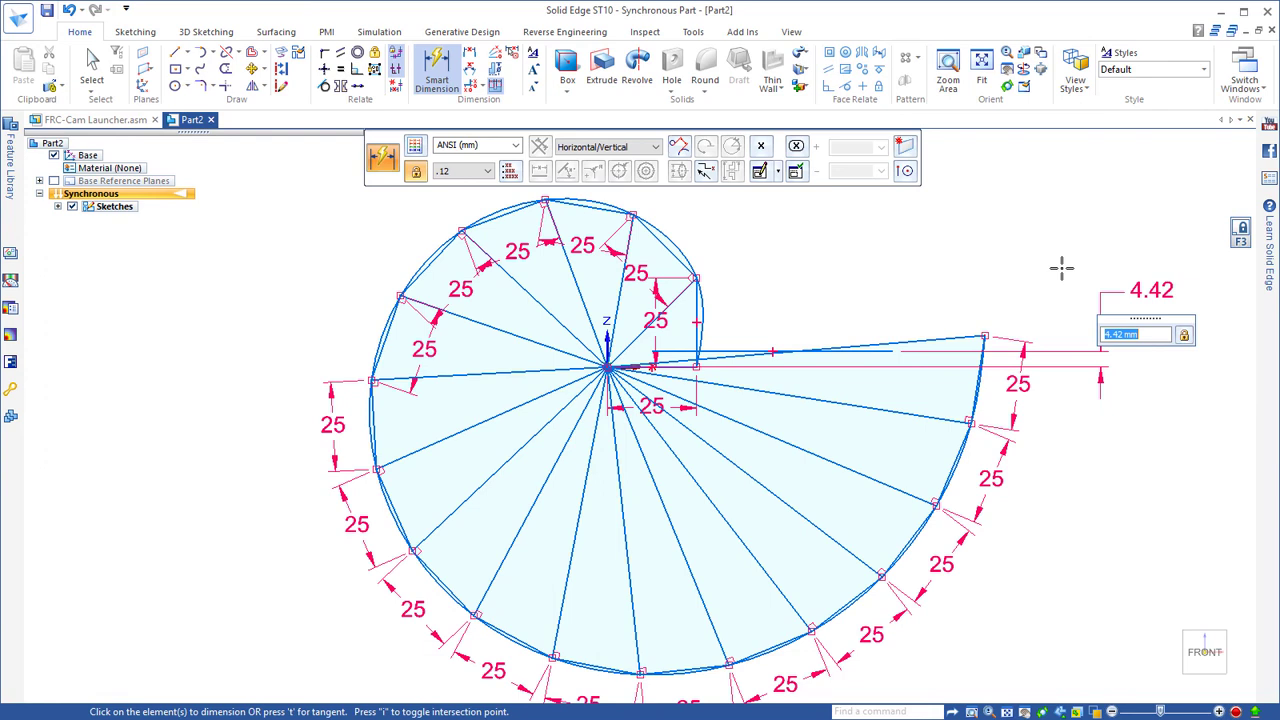
text(5)
key(Return)
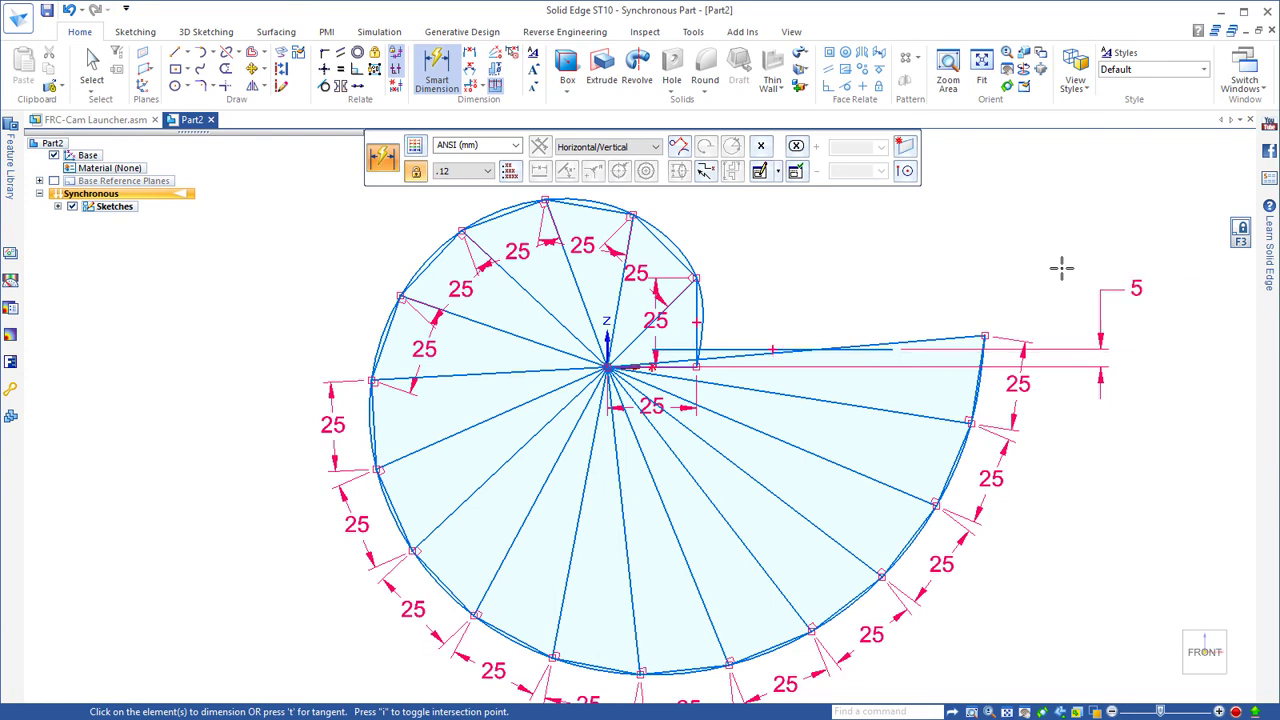
key(Escape)
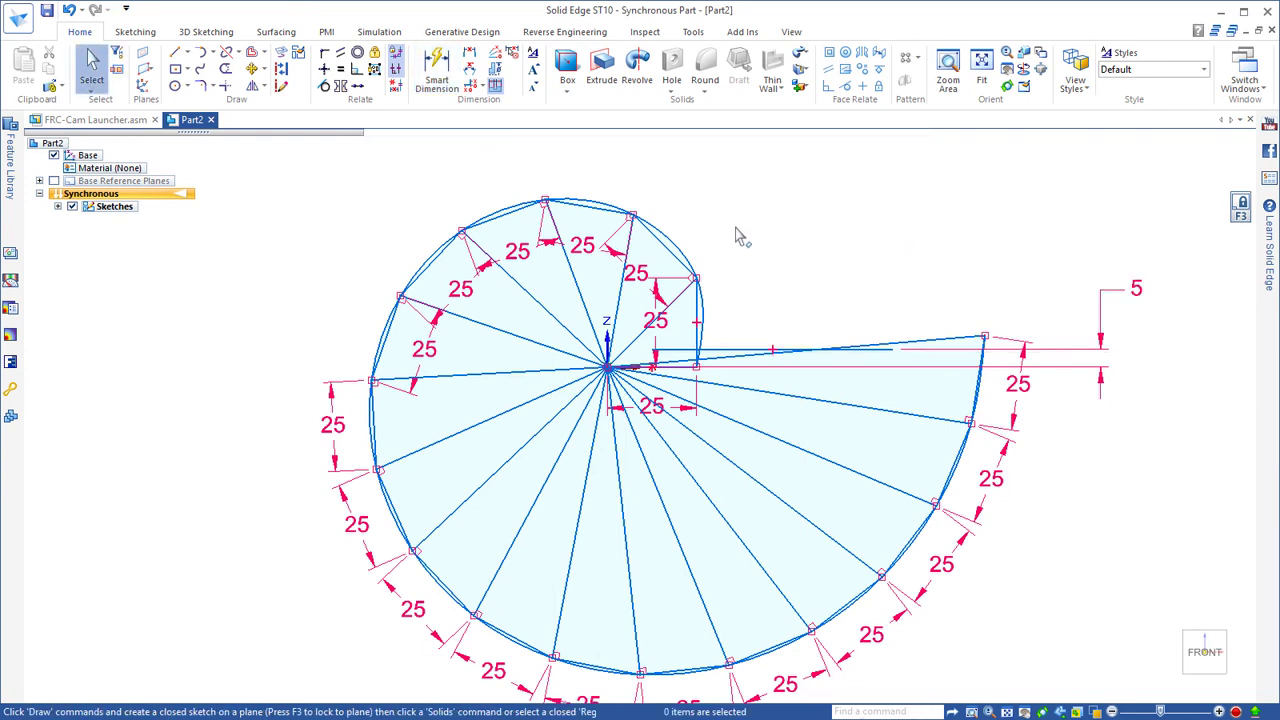
Trim-corner the 5 mm line to the inner vertical edge and to the outer curve end.
click(225, 85)
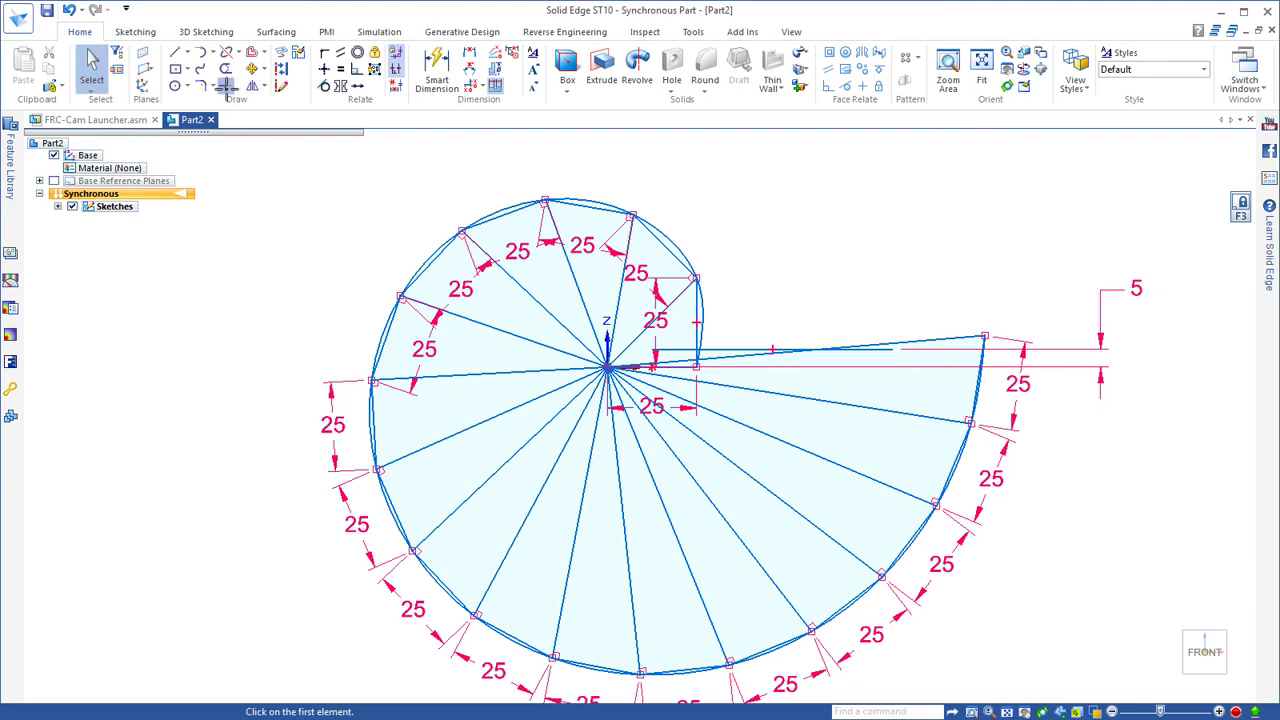
click(706, 319)
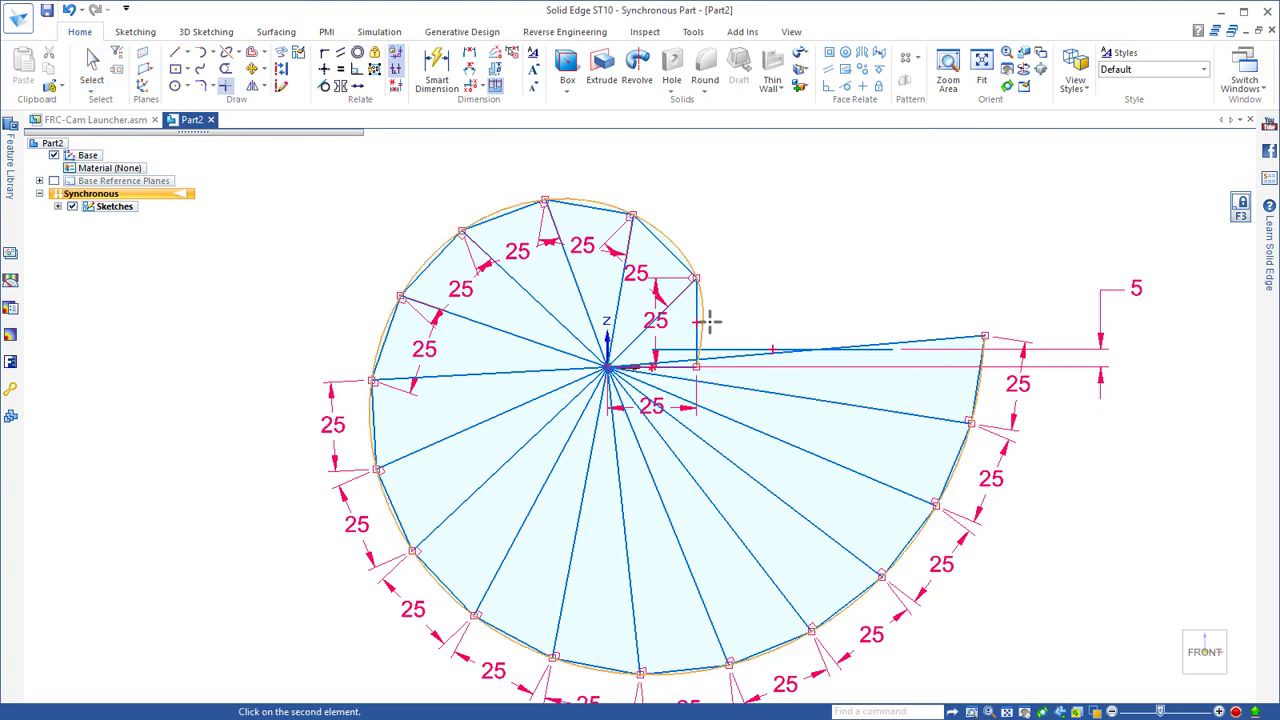
click(719, 346)
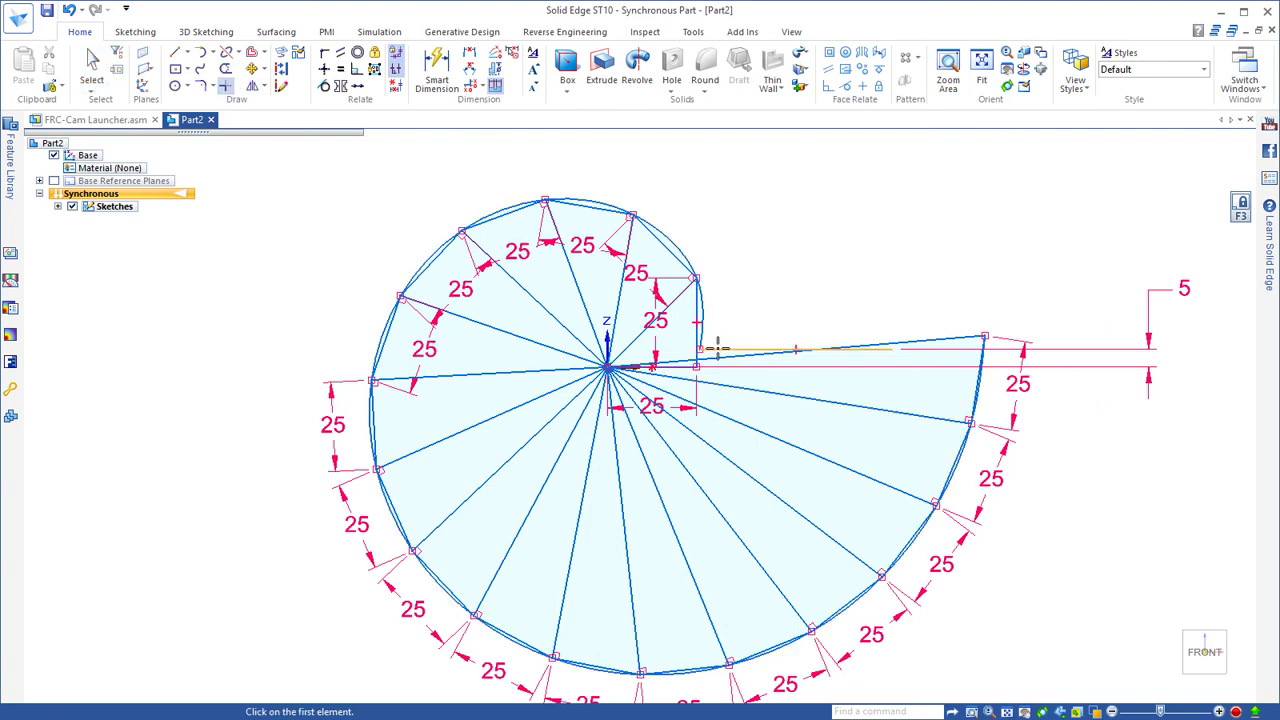
click(717, 349)
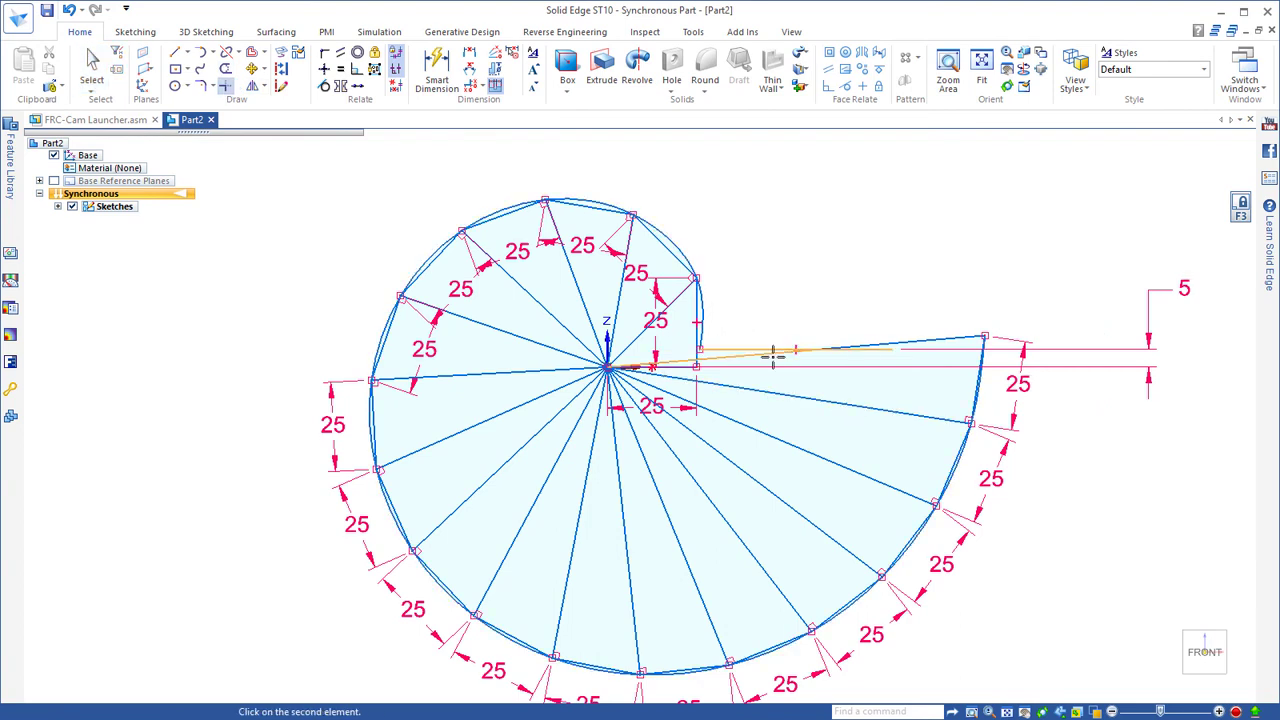
click(985, 366)
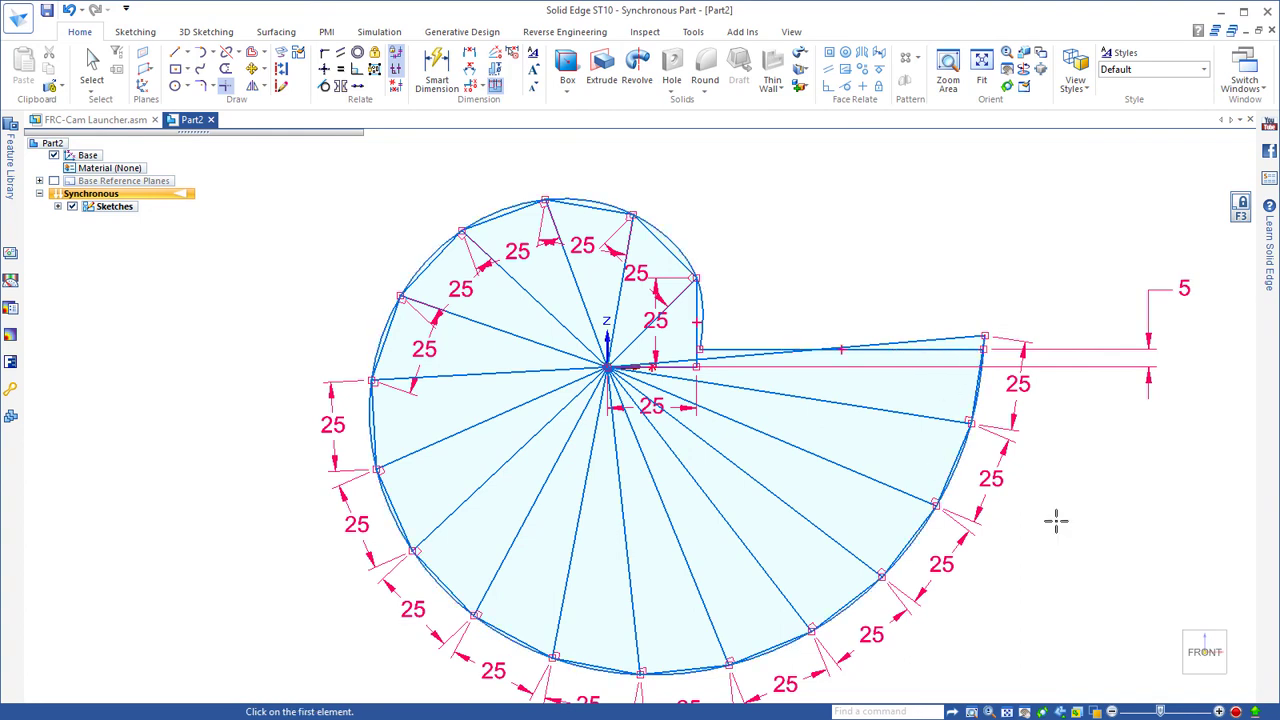
key(Escape)
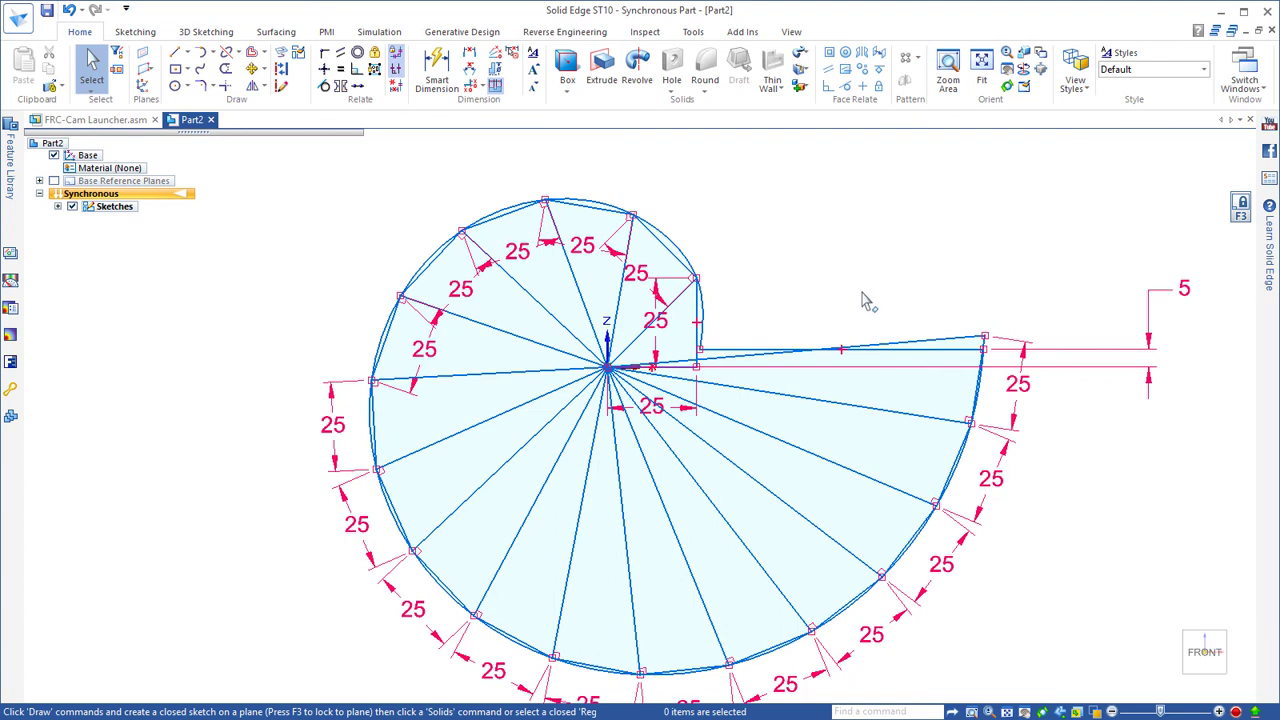
Go to slide 8 of the PowerPoint slide show, showing the finished cam part with rounds and chamfers.
key(alt+Tab)
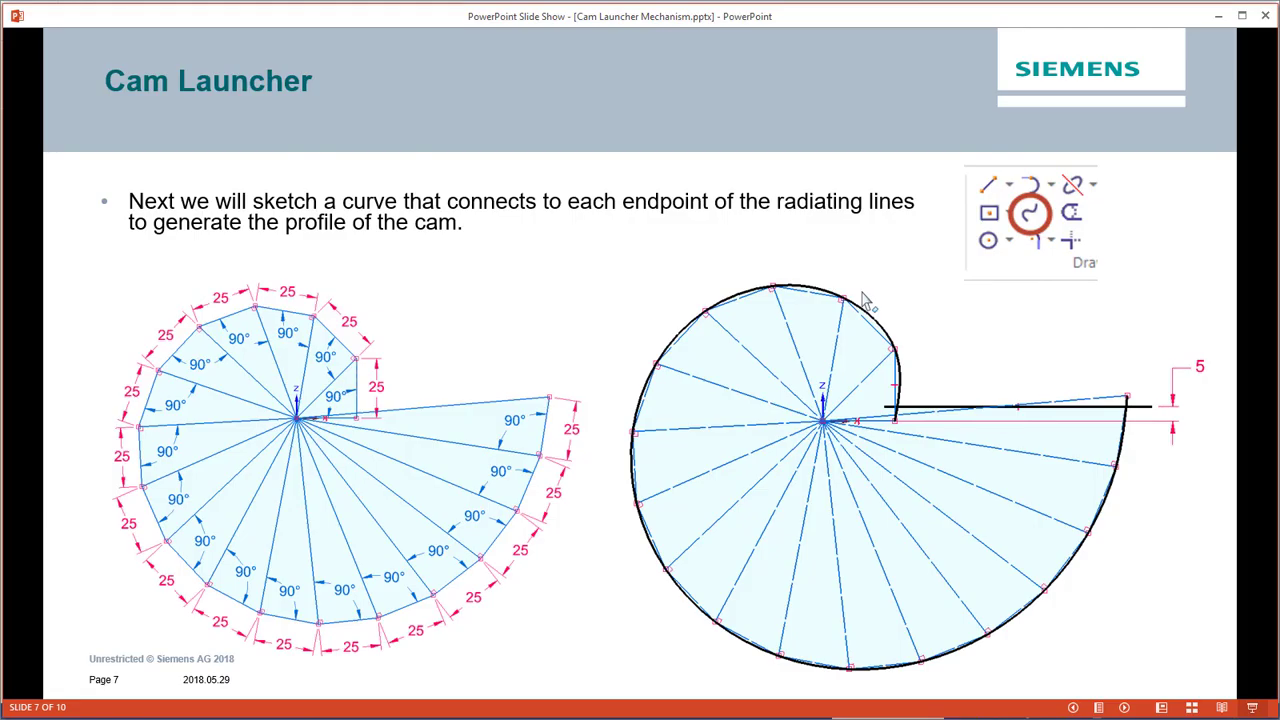
key(Right)
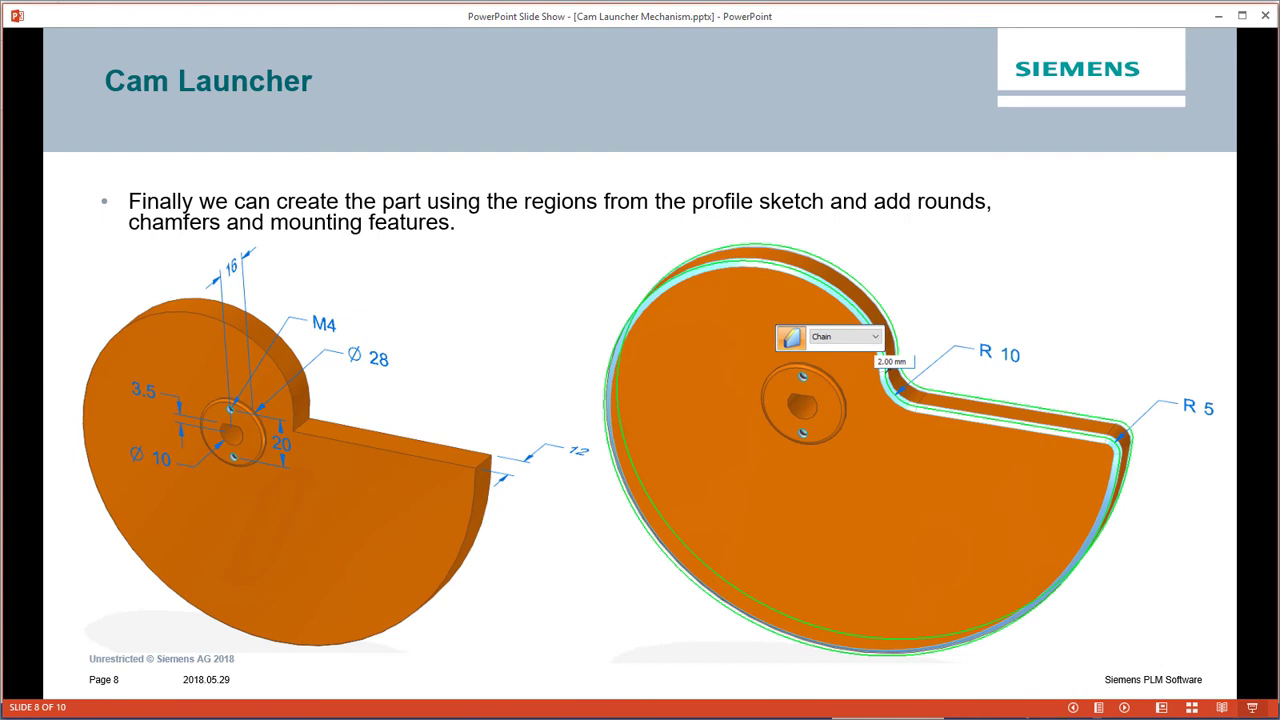